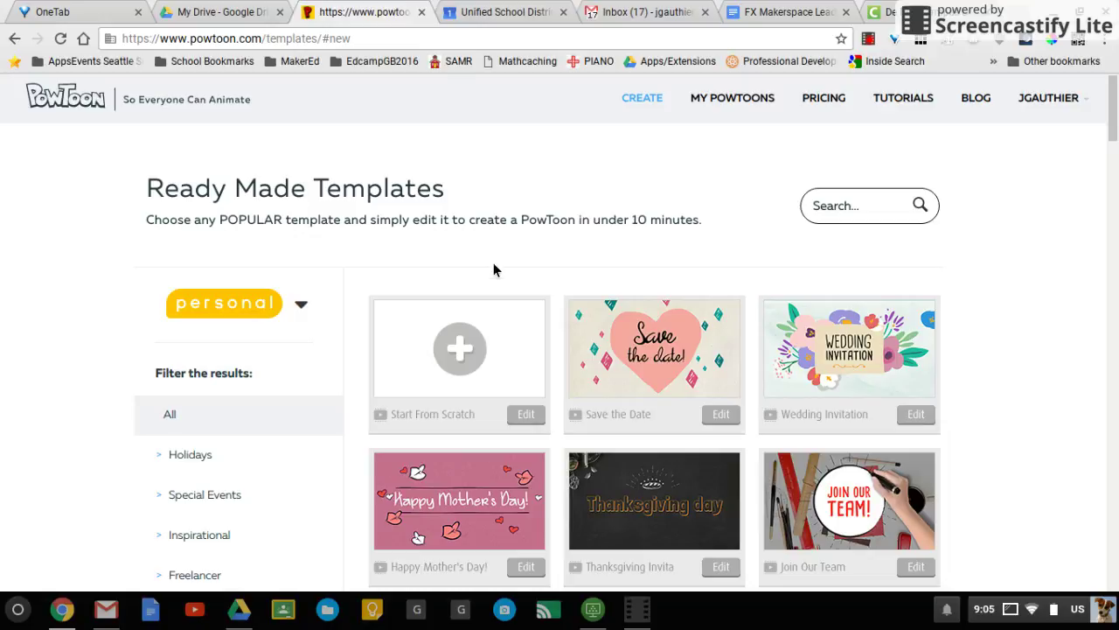
# Check Google Drive's New > More app list for Powtoon, then return to the Powtoon templates page.
pyautogui.click(227, 12)
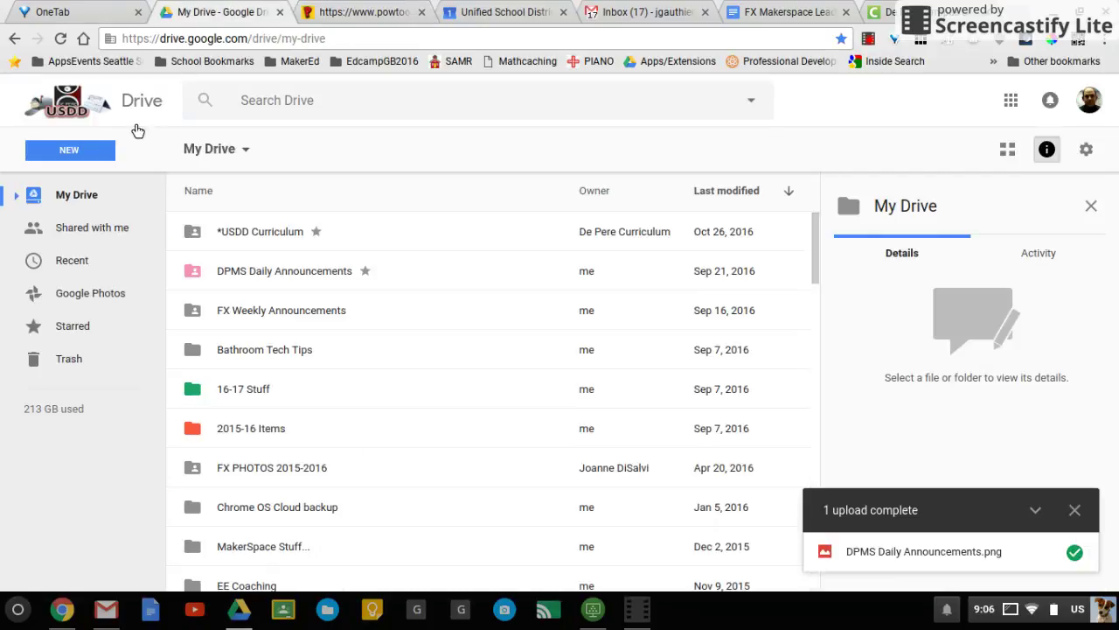
pyautogui.click(94, 152)
pyautogui.moveTo(153, 385)
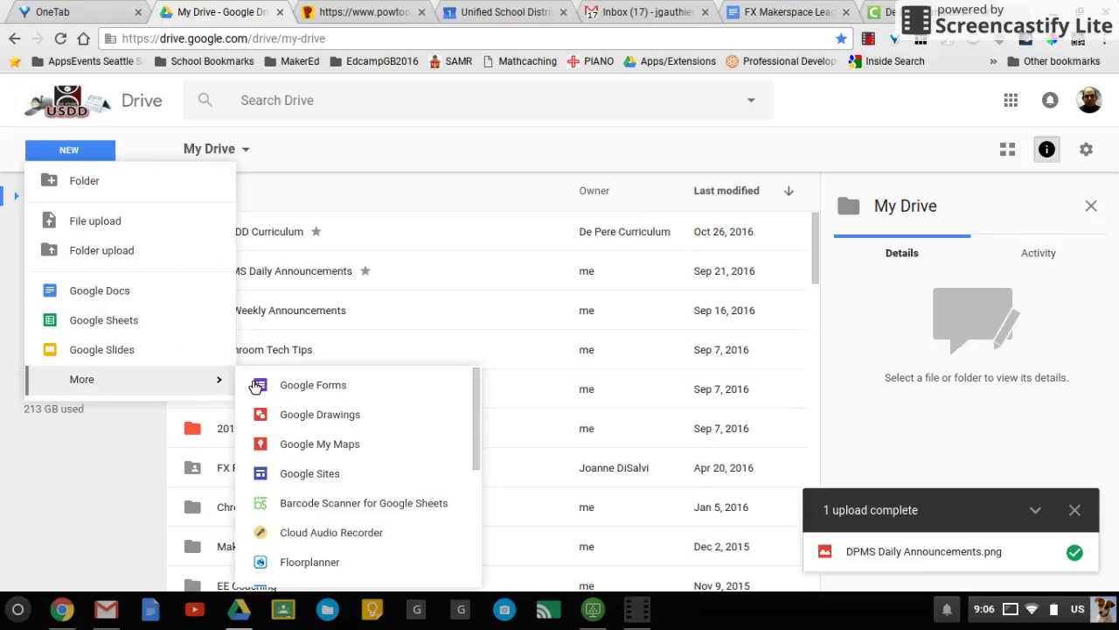
pyautogui.scroll(-3, 367, 475)
pyautogui.scroll(-1, 369, 477)
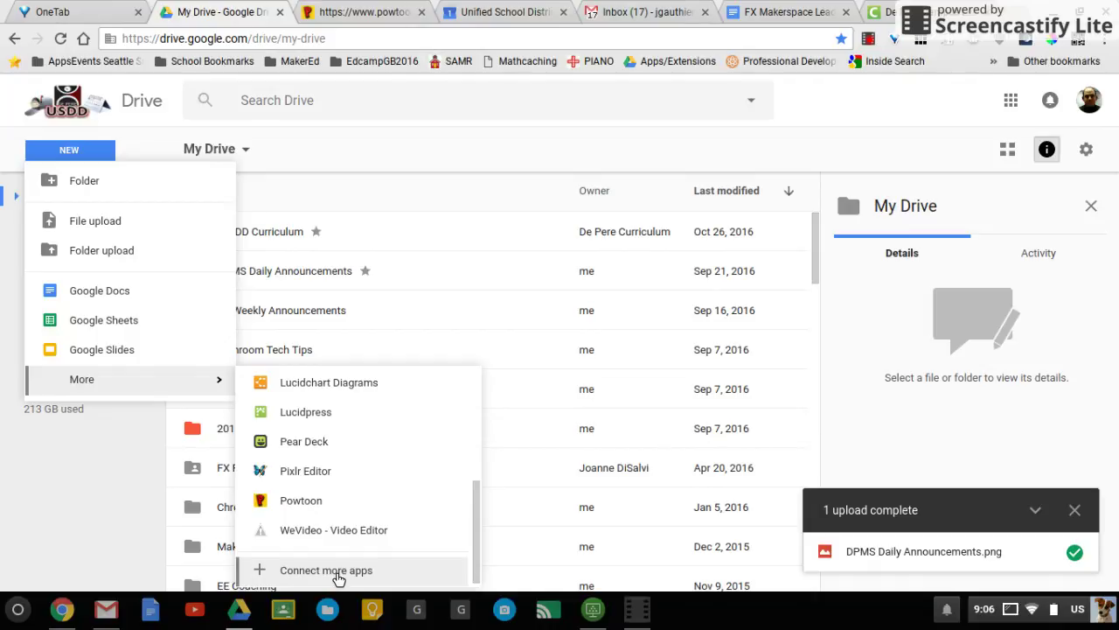
pyautogui.click(362, 19)
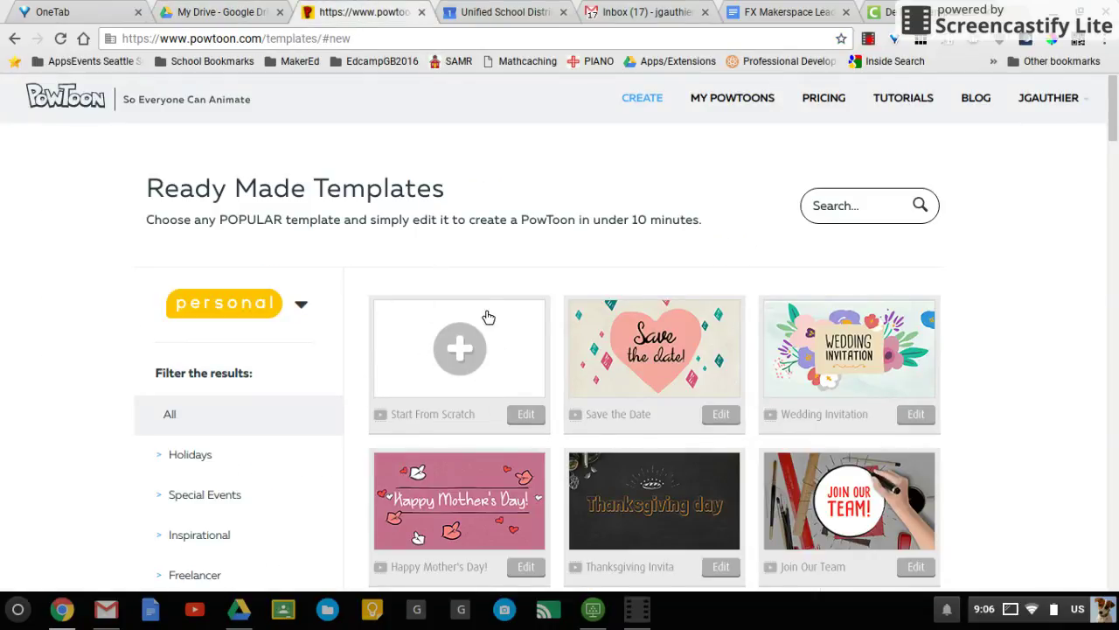
# Start a new Powtoon from the Start From Scratch template and let Powtoon Studio load.
pyautogui.click(533, 418)
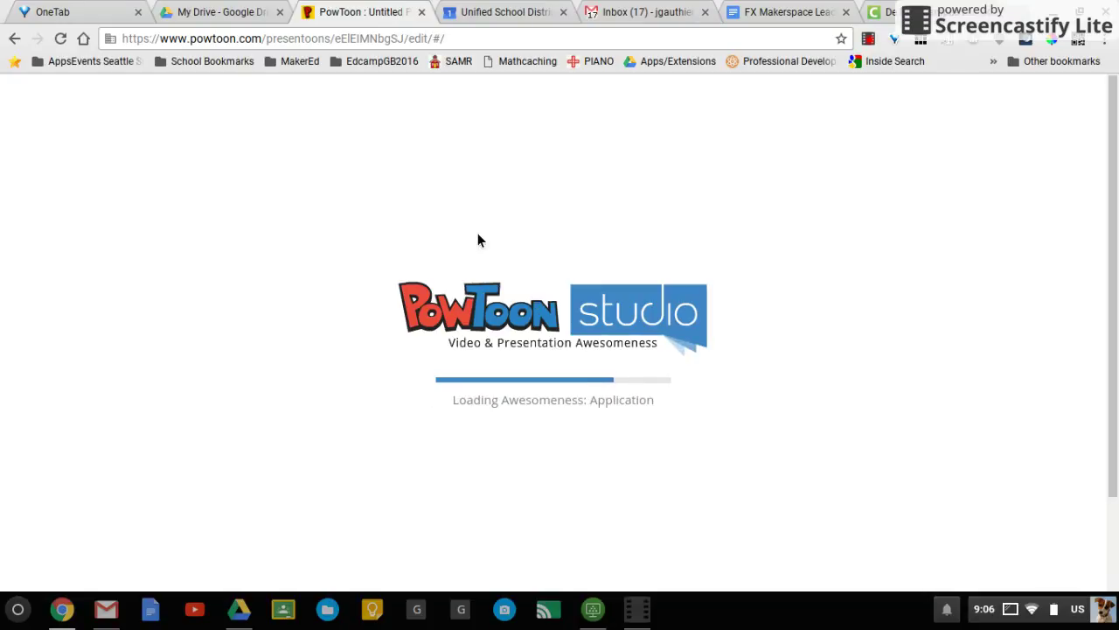
pyautogui.click(868, 40)
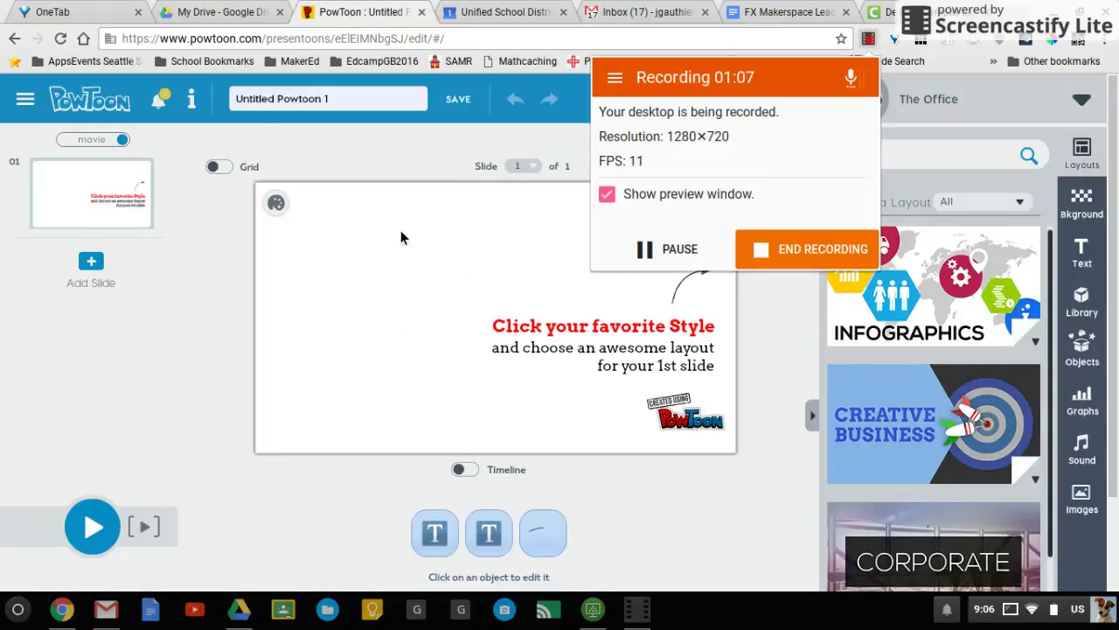
# Delete the starter instruction slide and add one fresh blank slide.
pyautogui.click(400, 237)
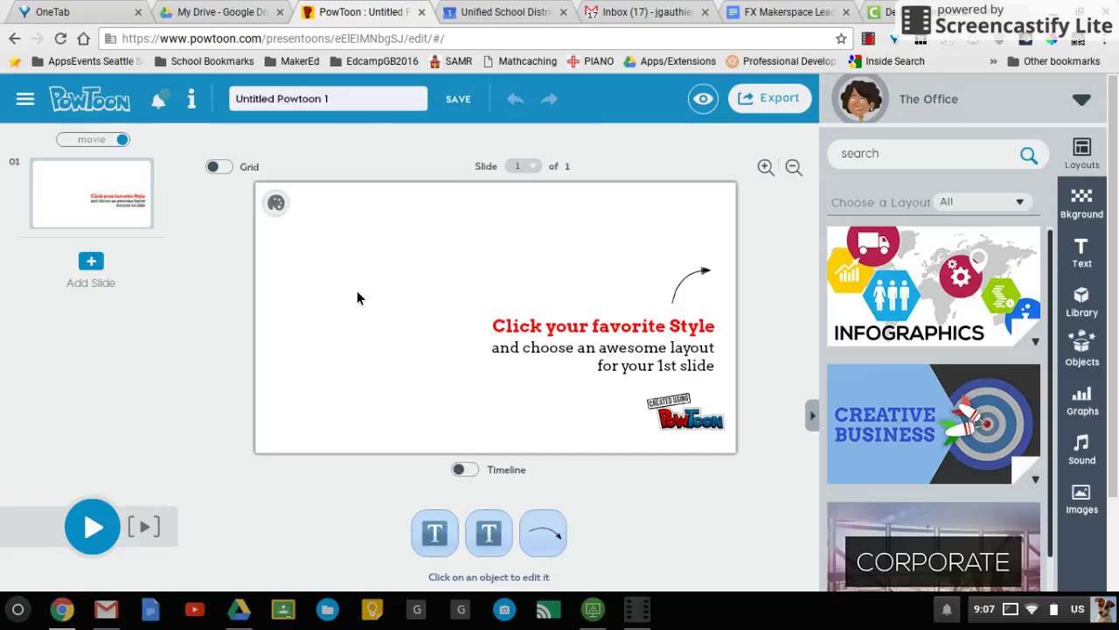
pyautogui.moveTo(76, 208)
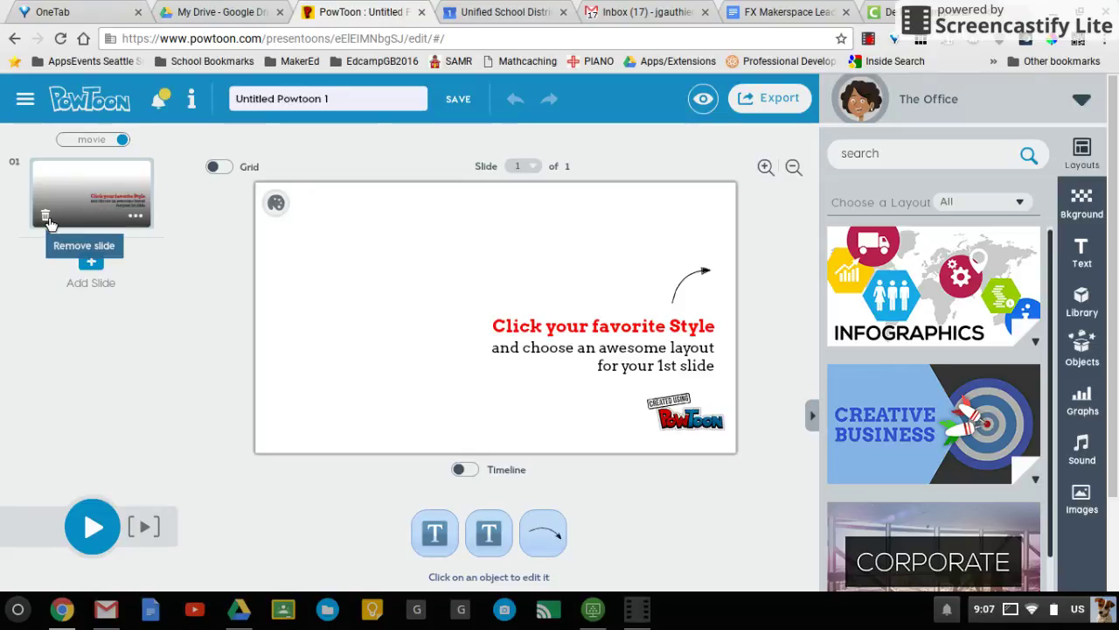
pyautogui.click(46, 216)
pyautogui.click(78, 274)
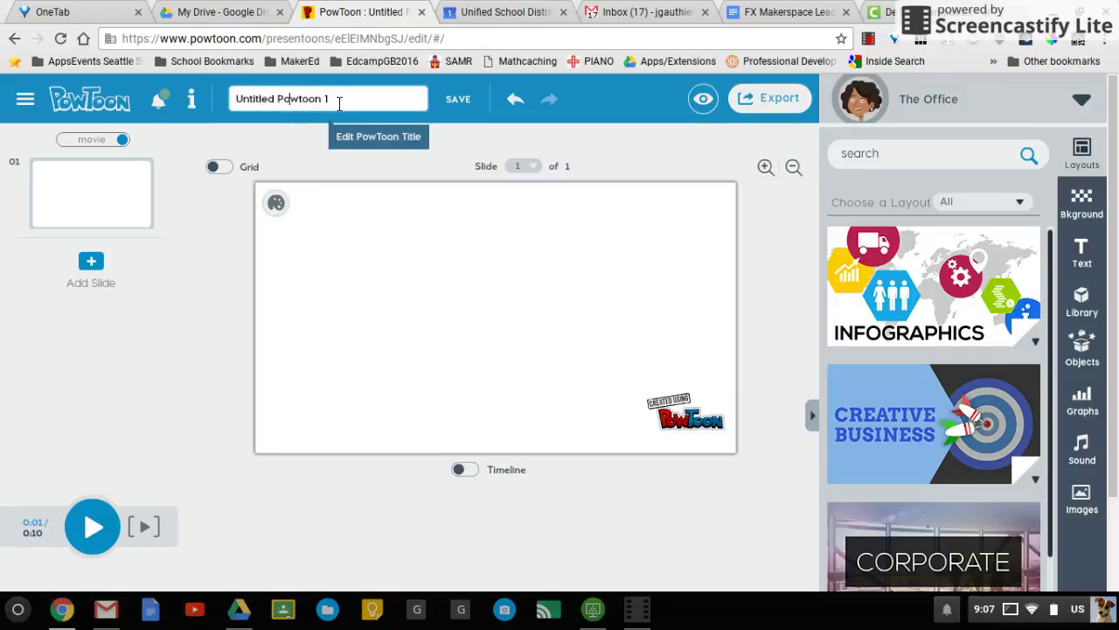
# Retitle the Powtoon 'Energy', which becomes Energy 1, and save it.
pyautogui.press('BackSpace')
pyautogui.press('BackSpace')
pyautogui.press('BackSpace')
pyautogui.press('BackSpace')
pyautogui.press('BackSpace')
pyautogui.press('BackSpace')
pyautogui.press('BackSpace')
pyautogui.press('BackSpace')
pyautogui.press('BackSpace')
pyautogui.press('BackSpace')
pyautogui.press('BackSpace')
pyautogui.press('BackSpace')
pyautogui.press('BackSpace')
pyautogui.press('BackSpace')
pyautogui.press('BackSpace')
pyautogui.press('BackSpace')
pyautogui.press('BackSpace')
pyautogui.press('BackSpace')
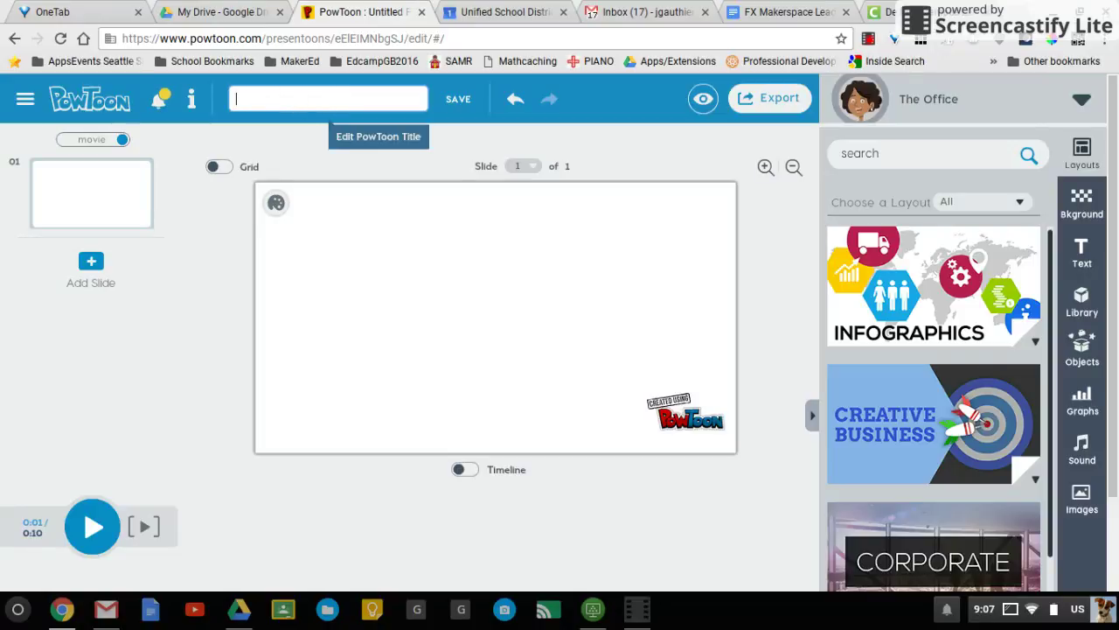
pyautogui.write('Energy 1')
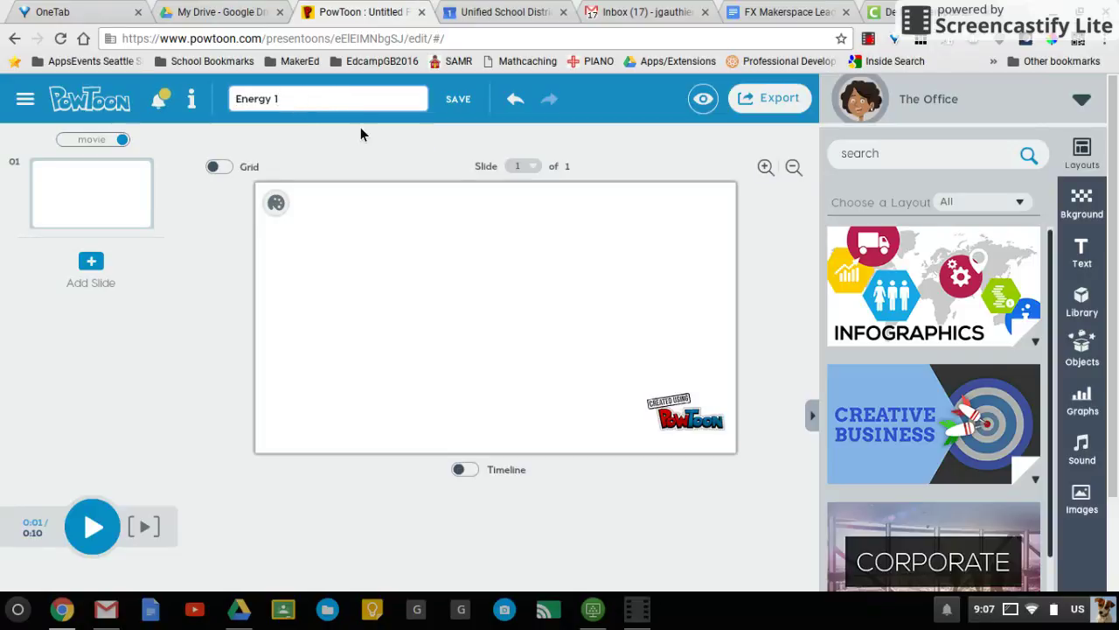
pyautogui.press('Return')
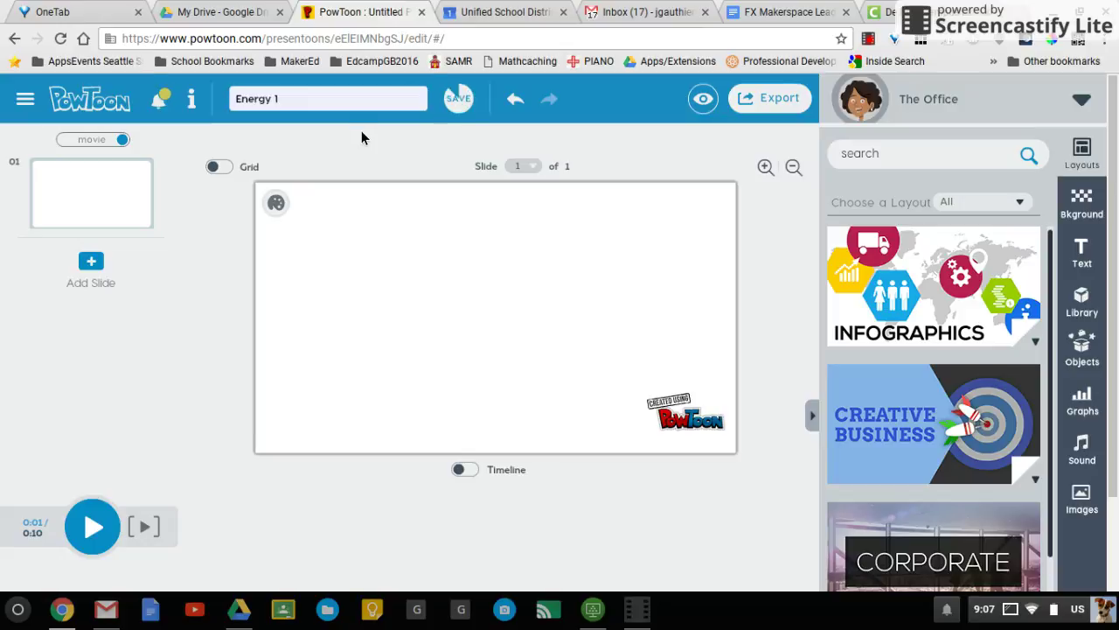
pyautogui.click(461, 101)
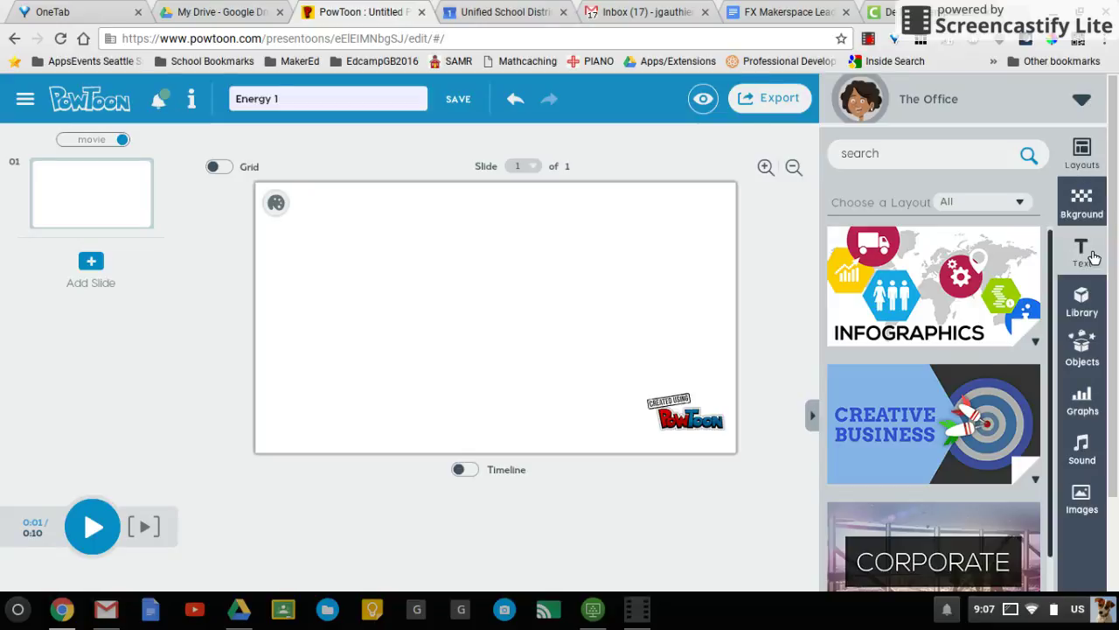
# Turn on the timeline and switch to the Picto style, dismissing the promotional popup.
pyautogui.click(1092, 309)
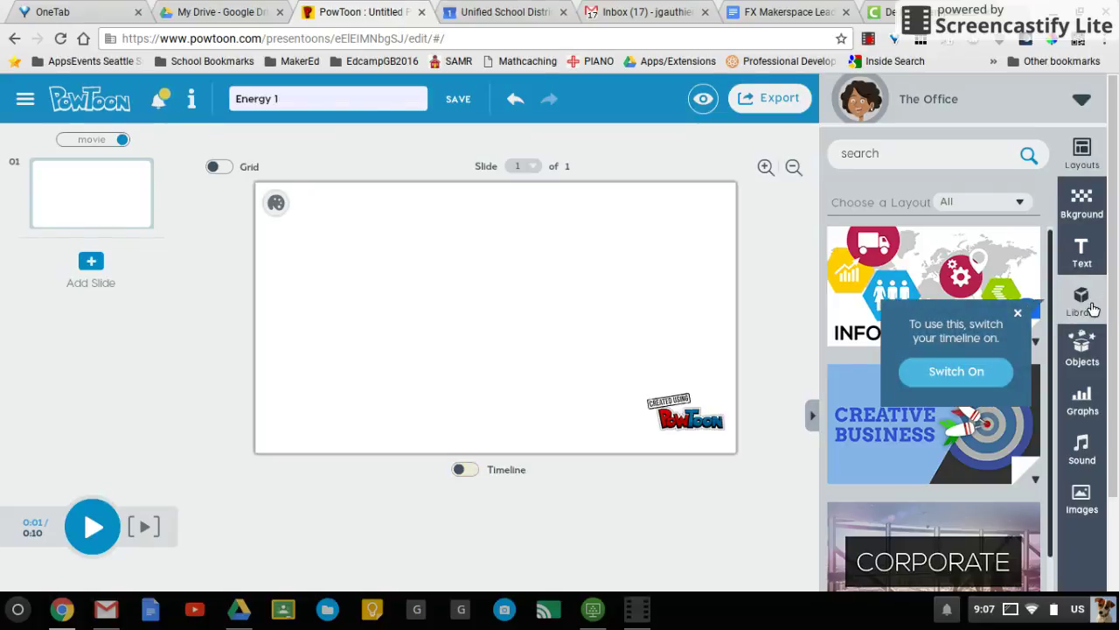
pyautogui.click(462, 470)
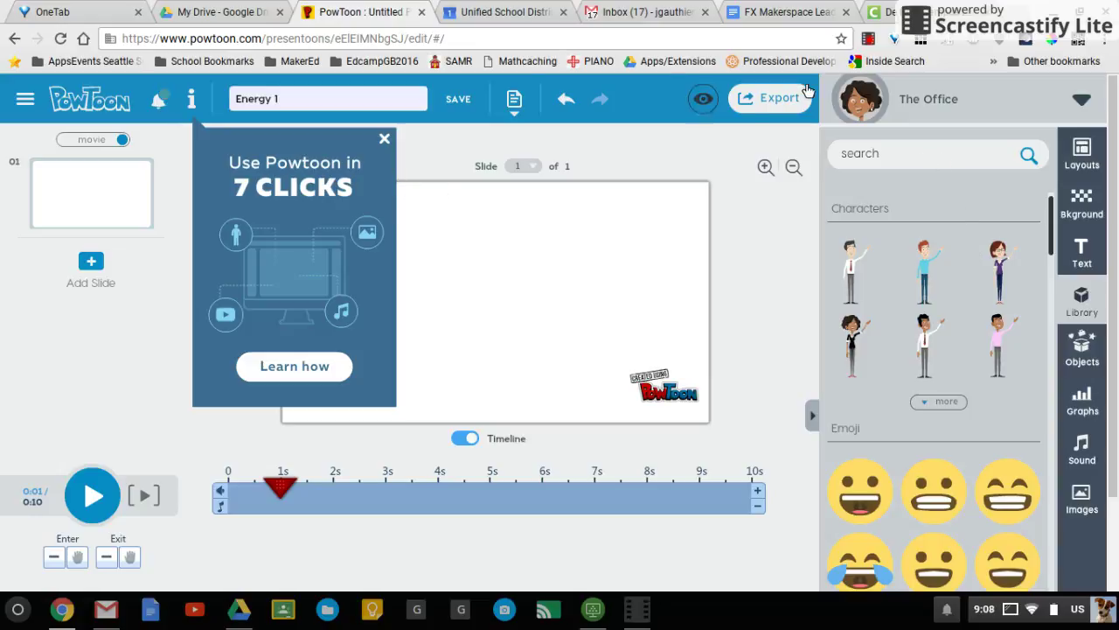
pyautogui.click(993, 107)
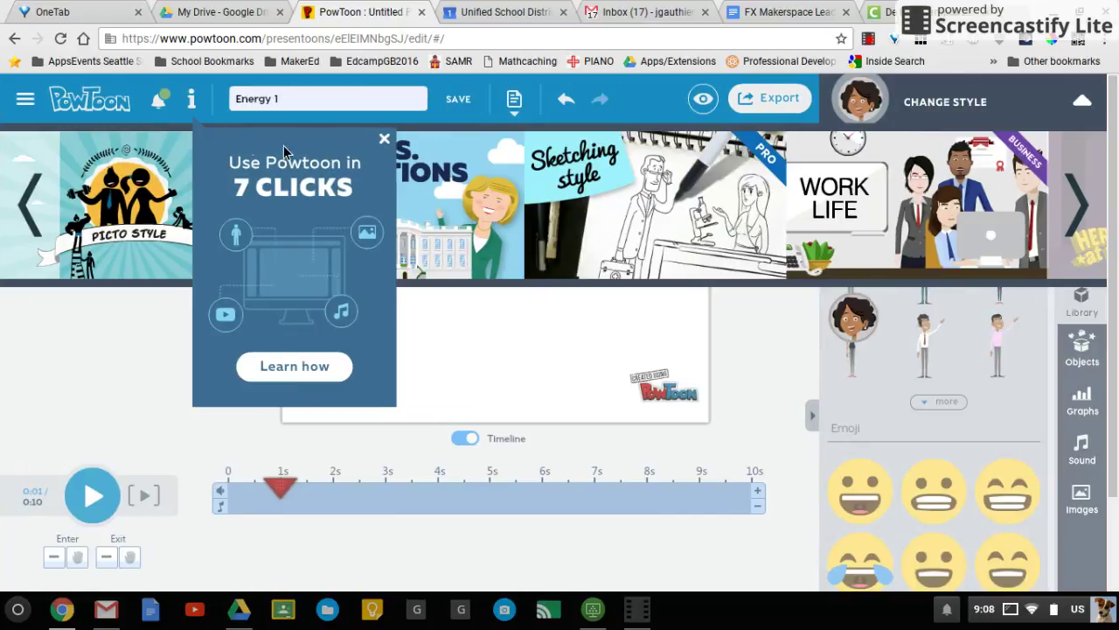
pyautogui.moveTo(128, 252)
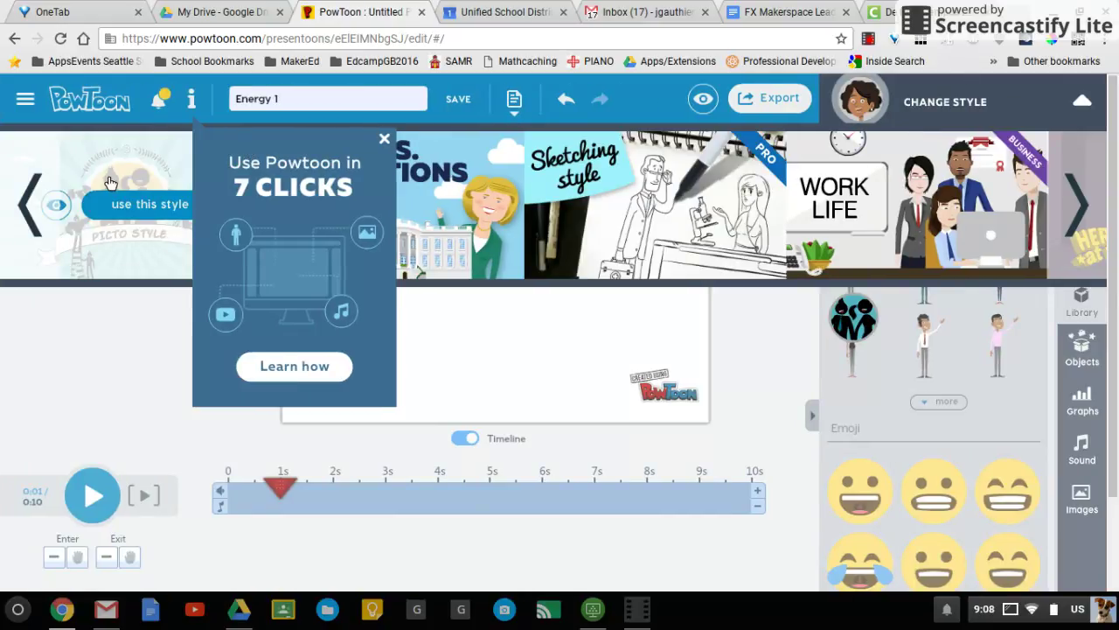
pyautogui.click(131, 207)
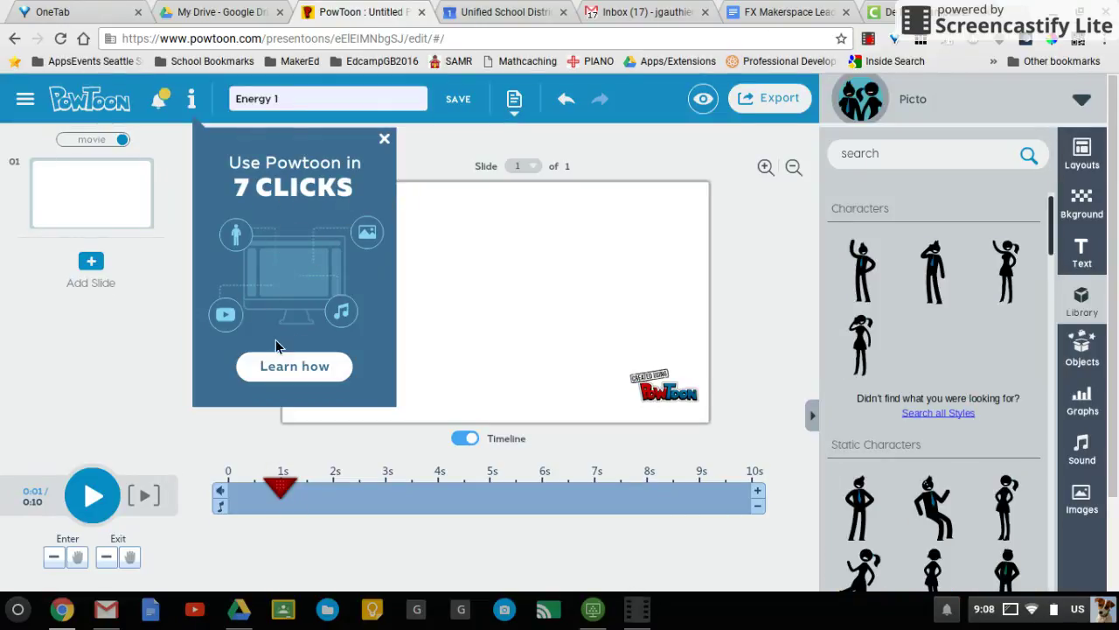
pyautogui.click(384, 138)
pyautogui.click(395, 146)
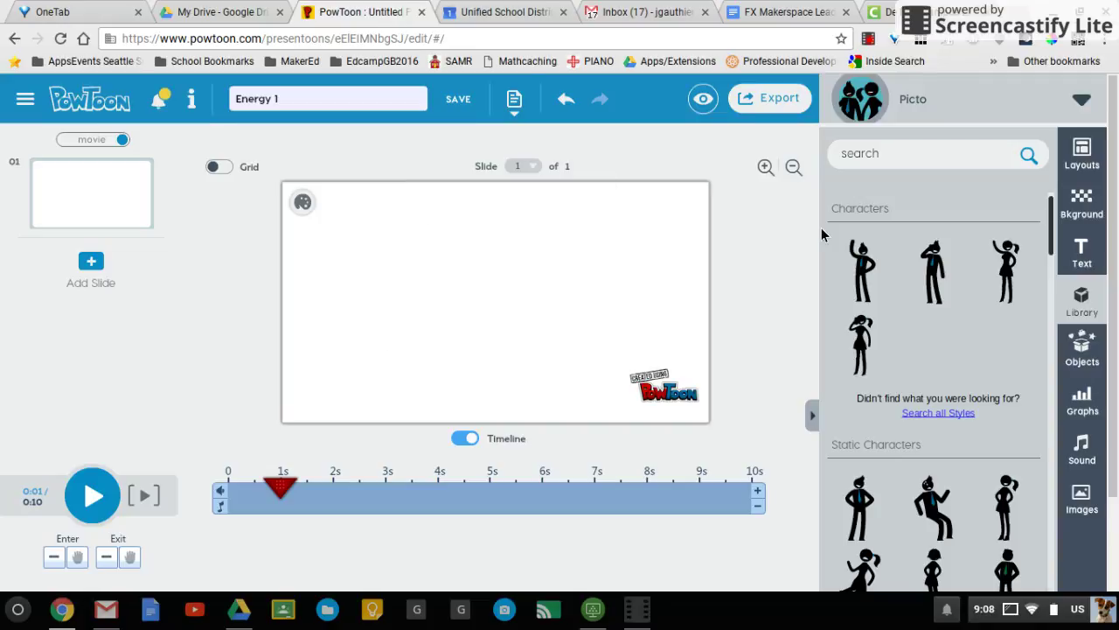
# Place the first Picto stick figure on the slide's left, shown from 1s until about 8s.
pyautogui.moveTo(853, 254); pyautogui.dragTo(437, 287)
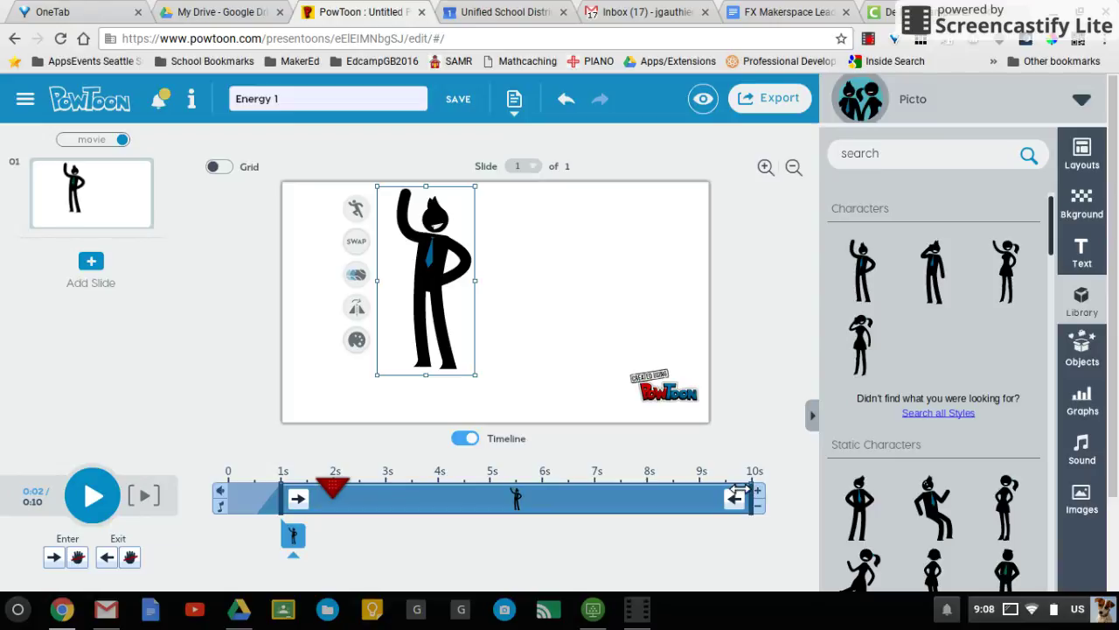
pyautogui.moveTo(752, 490); pyautogui.dragTo(648, 490)
pyautogui.click(643, 500)
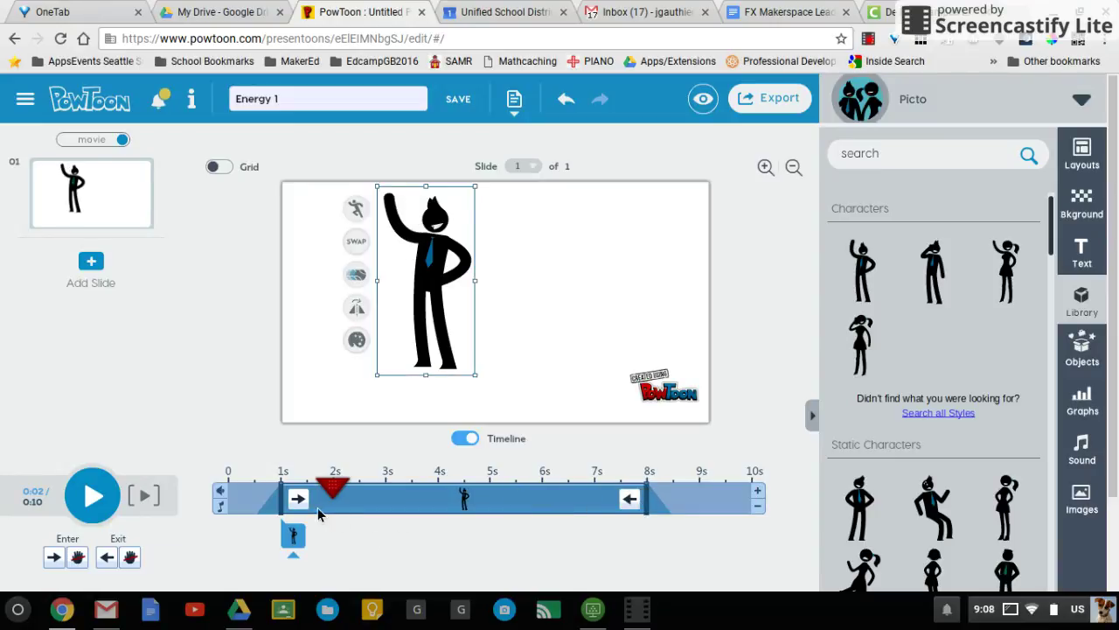
pyautogui.click(298, 502)
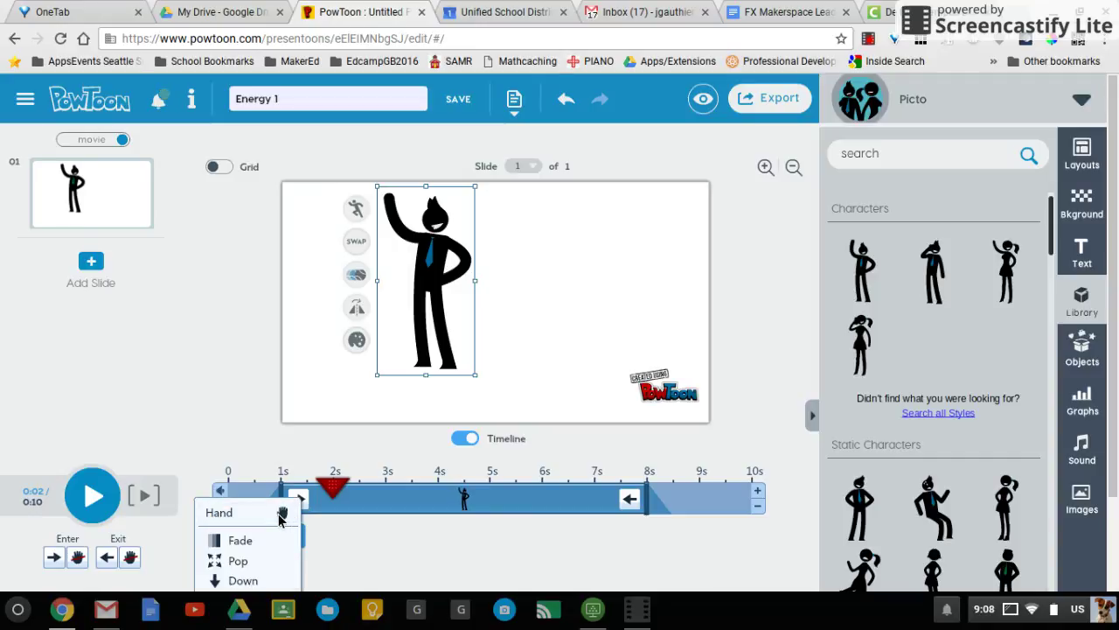
pyautogui.click(452, 544)
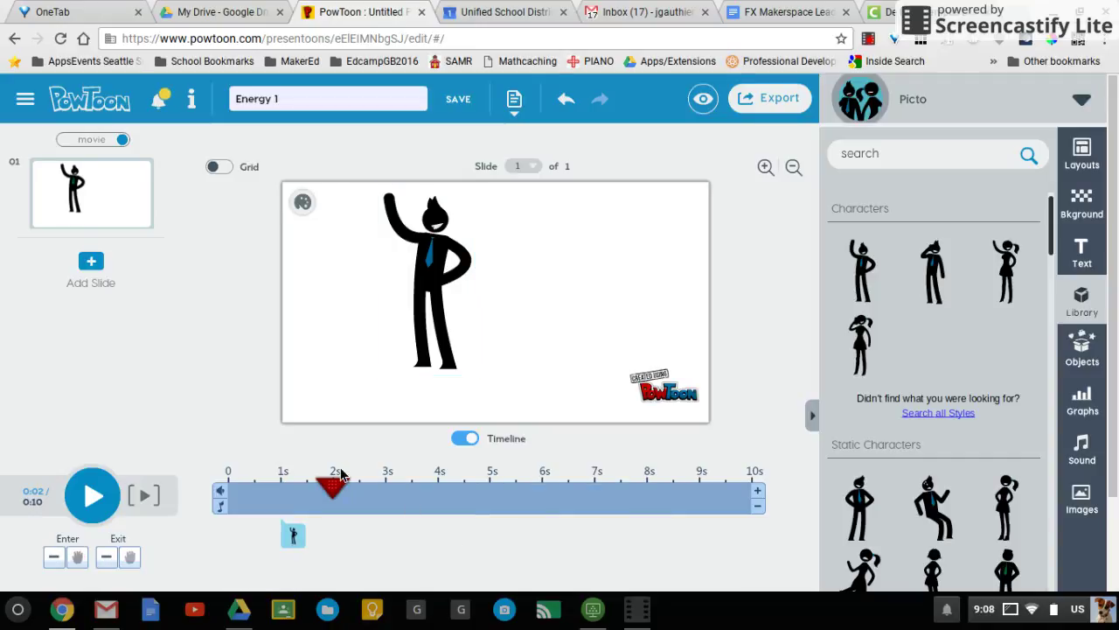
pyautogui.moveTo(333, 484); pyautogui.dragTo(223, 483)
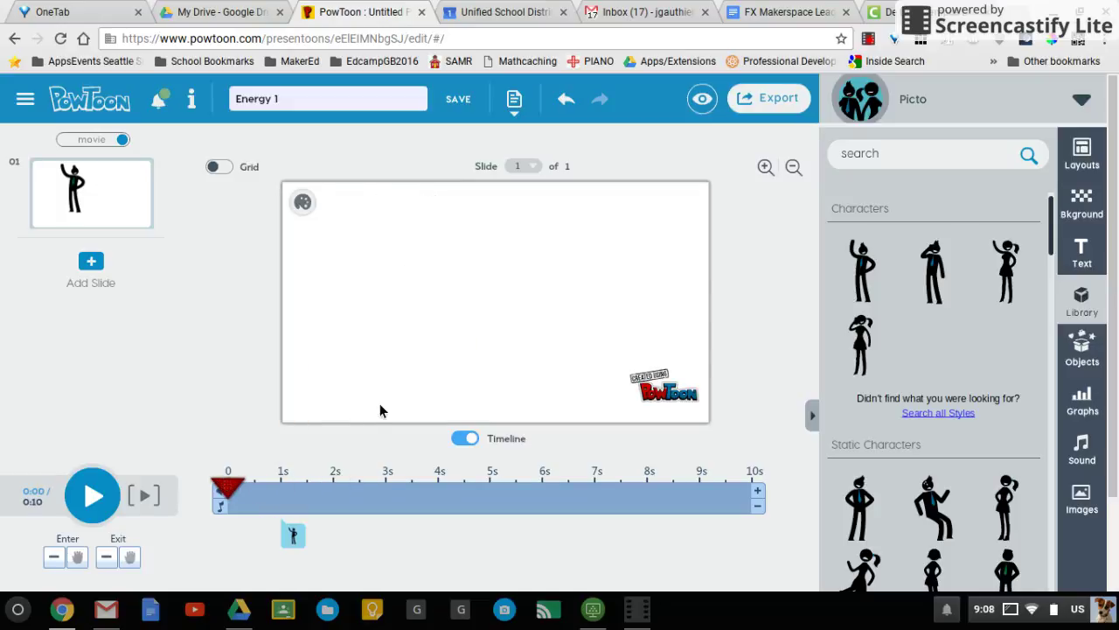
# Preview the animation from the start, then move the playhead to the 4-second mark.
pyautogui.click(103, 504)
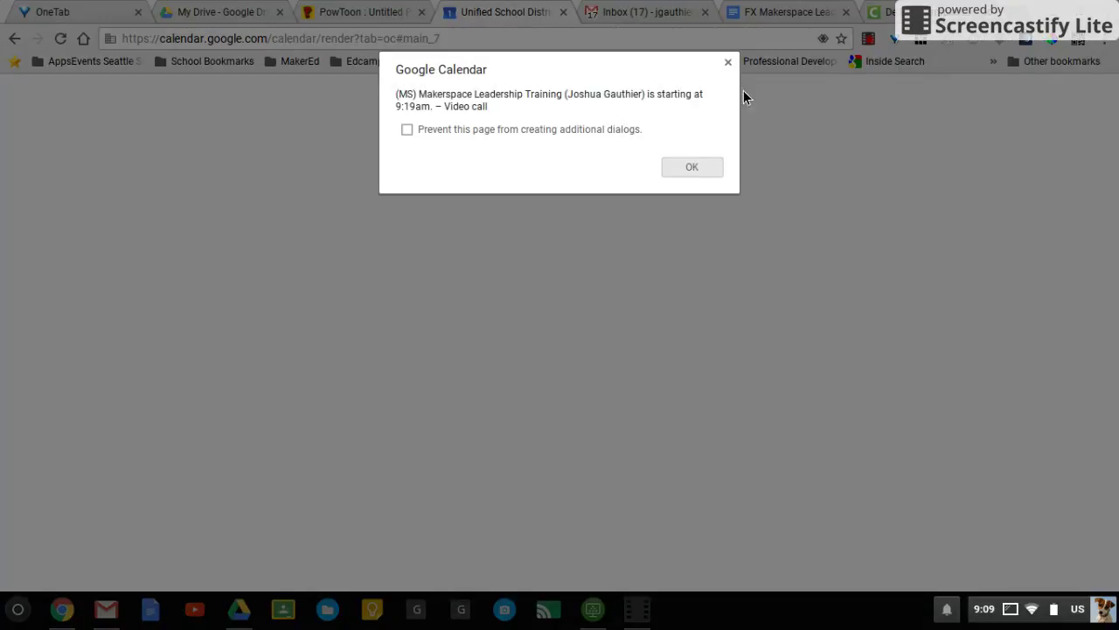
pyautogui.click(692, 167)
pyautogui.click(376, 11)
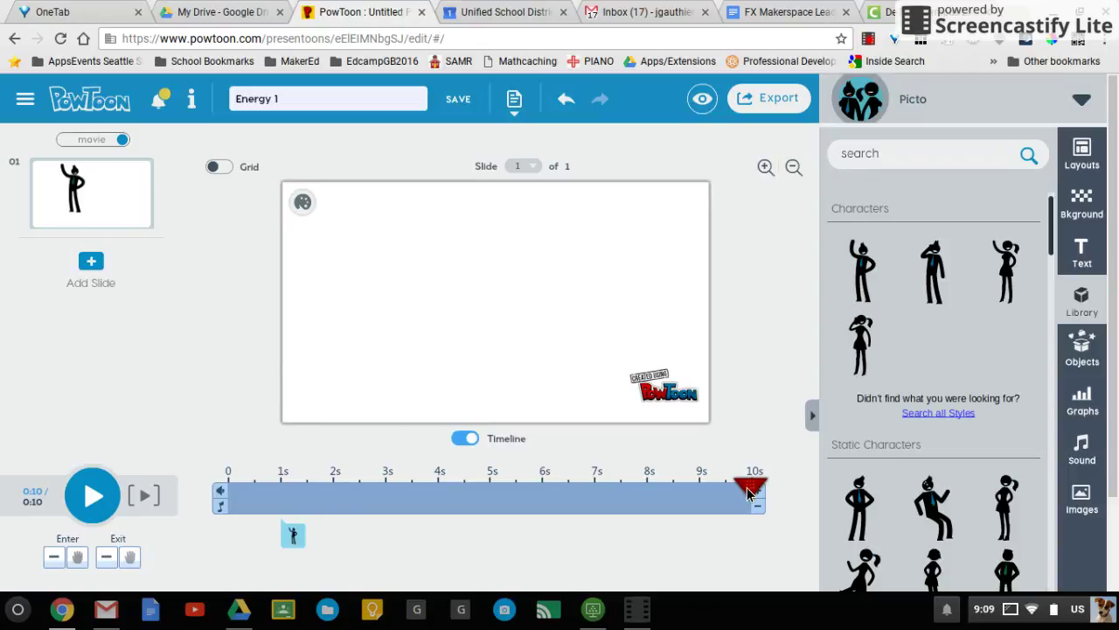
pyautogui.moveTo(747, 492); pyautogui.dragTo(437, 489)
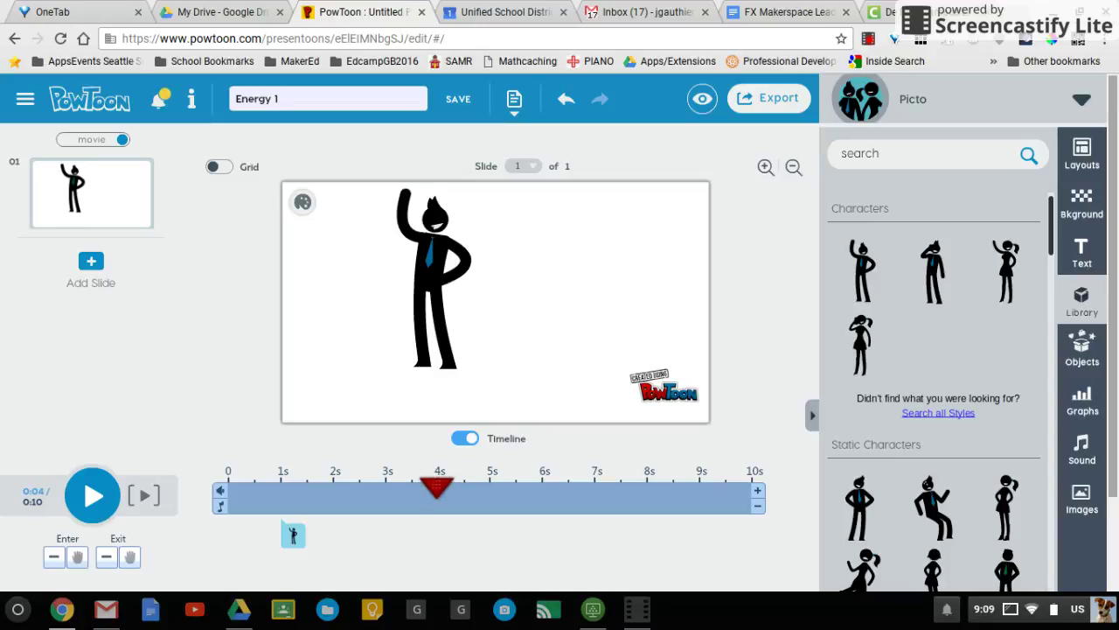
# Replace the lined-paper background with the blurred grey animated background and preview the slide.
pyautogui.click(1082, 203)
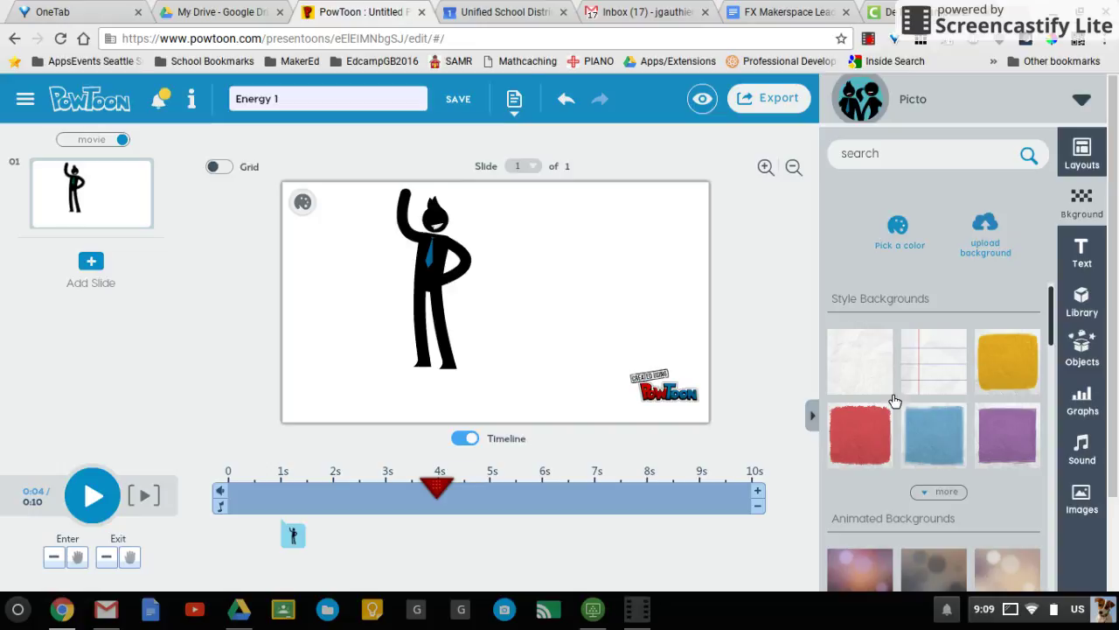
pyautogui.click(937, 373)
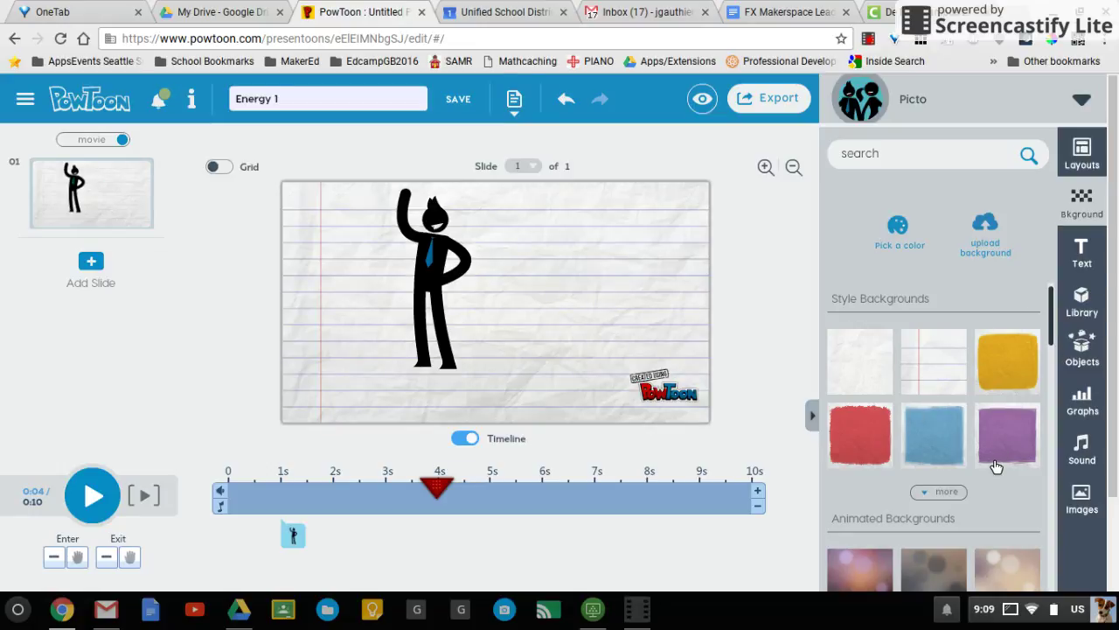
pyautogui.scroll(-3, 997, 466)
pyautogui.scroll(-3, 996, 466)
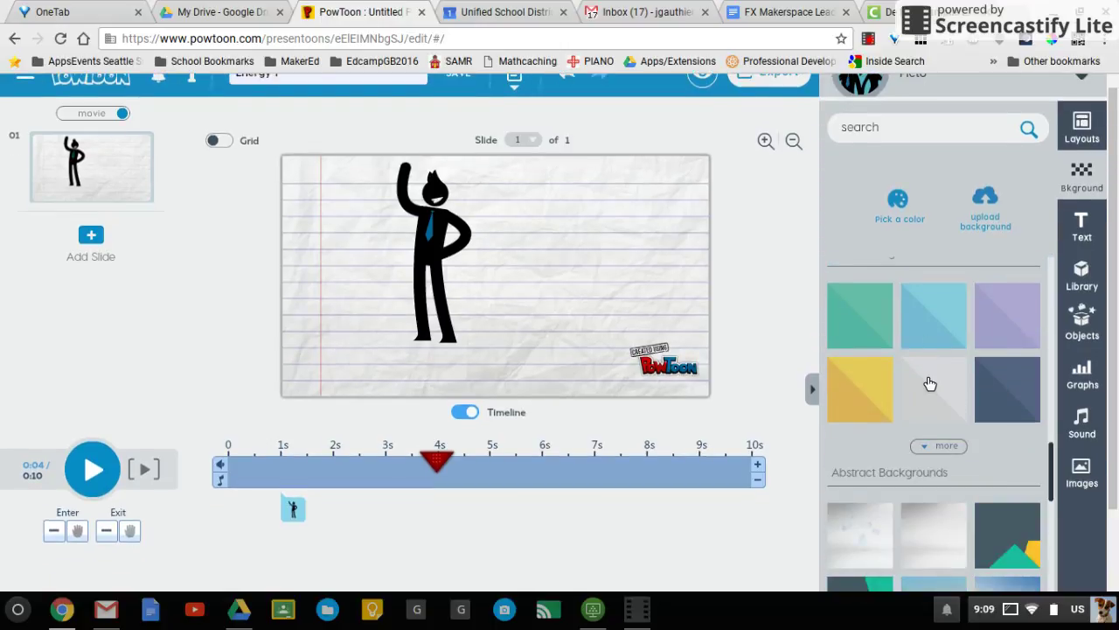
pyautogui.scroll(2, 932, 347)
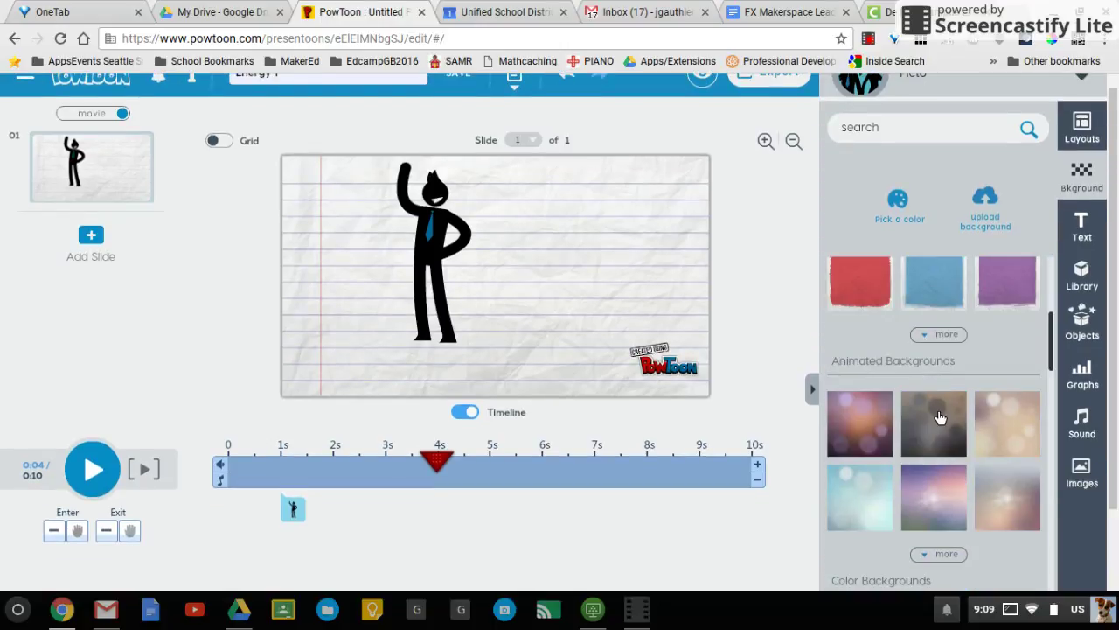
pyautogui.click(938, 418)
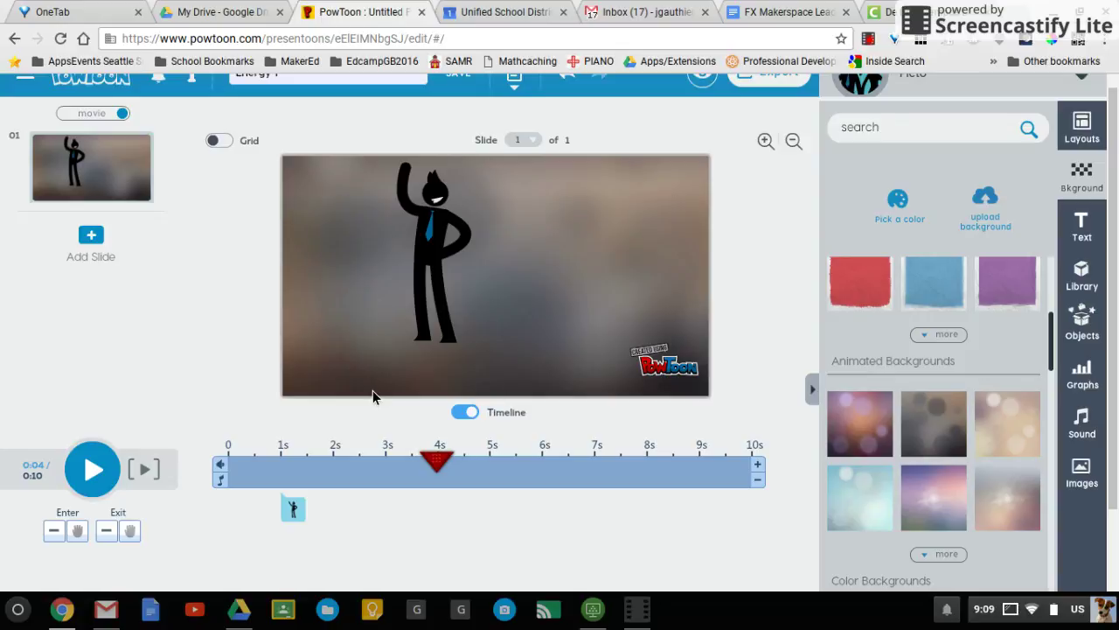
pyautogui.click(138, 470)
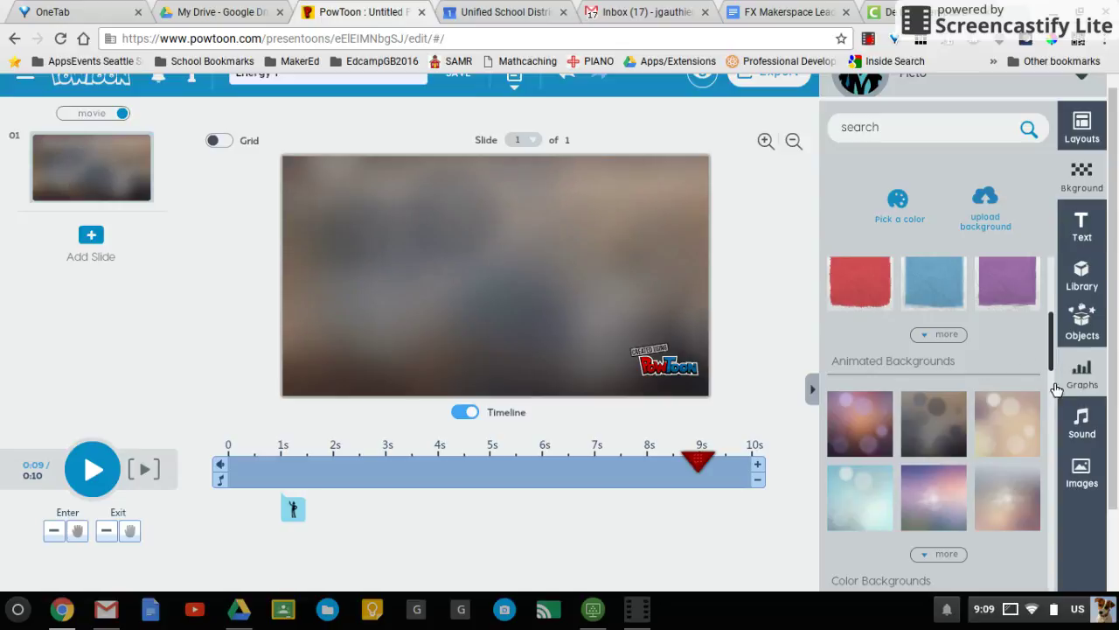
# Go from the Text tab to the Graphs collection and add a pie graph to the slide.
pyautogui.click(1085, 237)
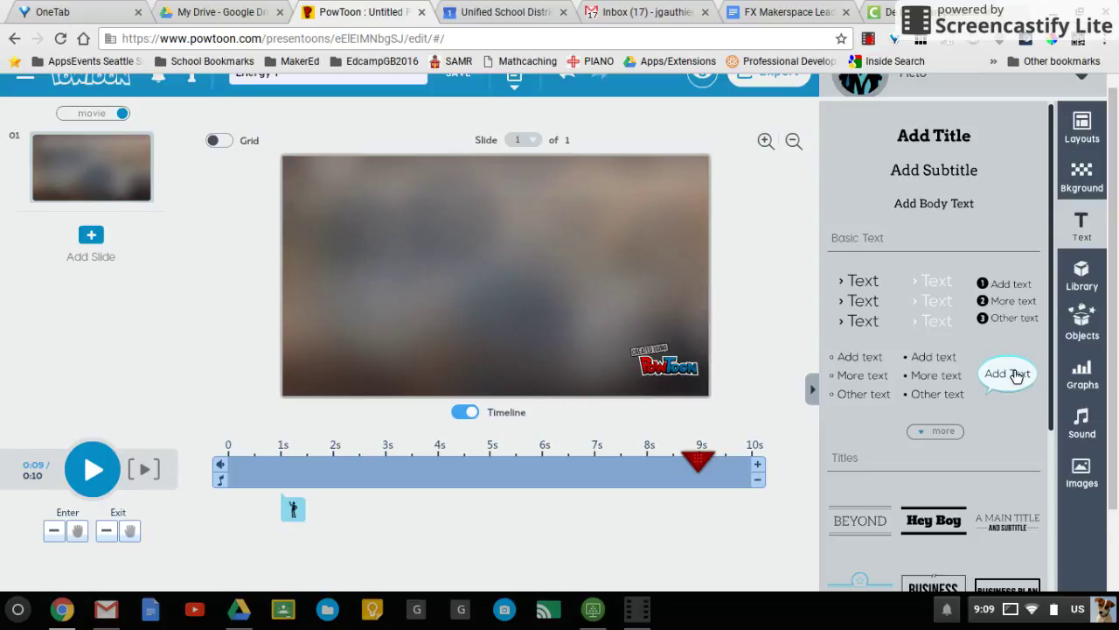
pyautogui.click(1082, 376)
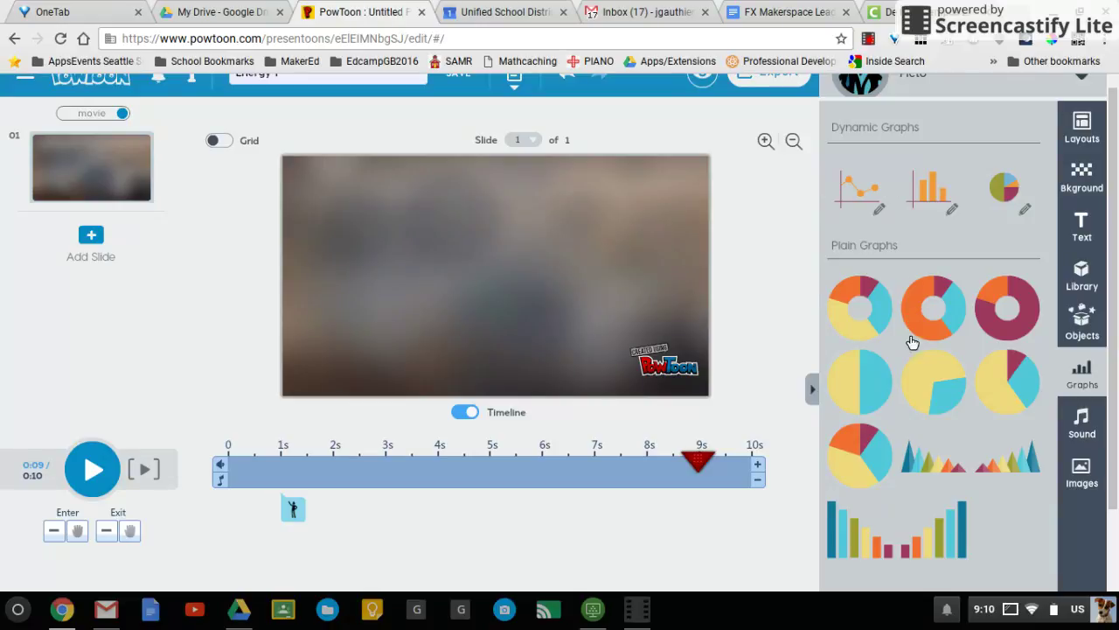
pyautogui.click(883, 374)
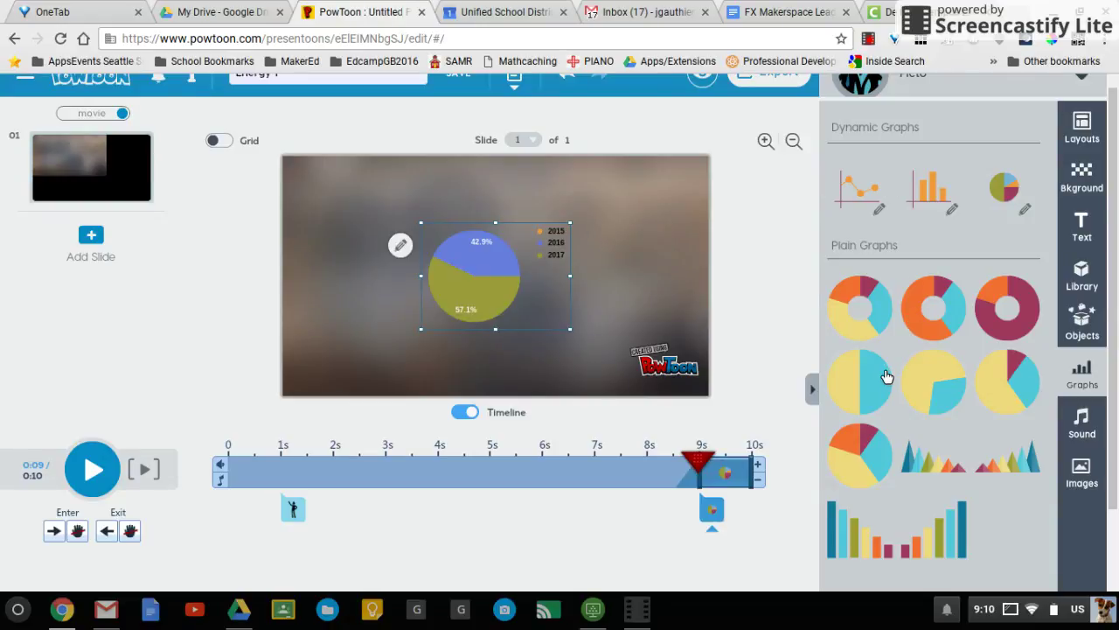
# Review the pie chart's data table (2015: 0, 2016: 15, 2017: 20) and close the editor.
pyautogui.click(398, 245)
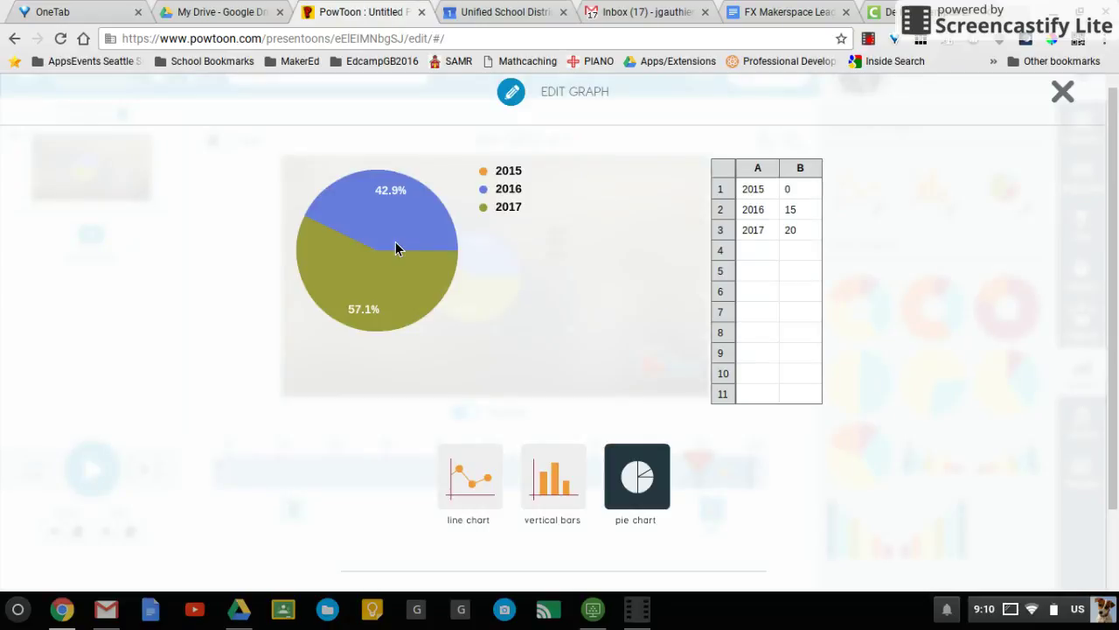
pyautogui.press('Down')
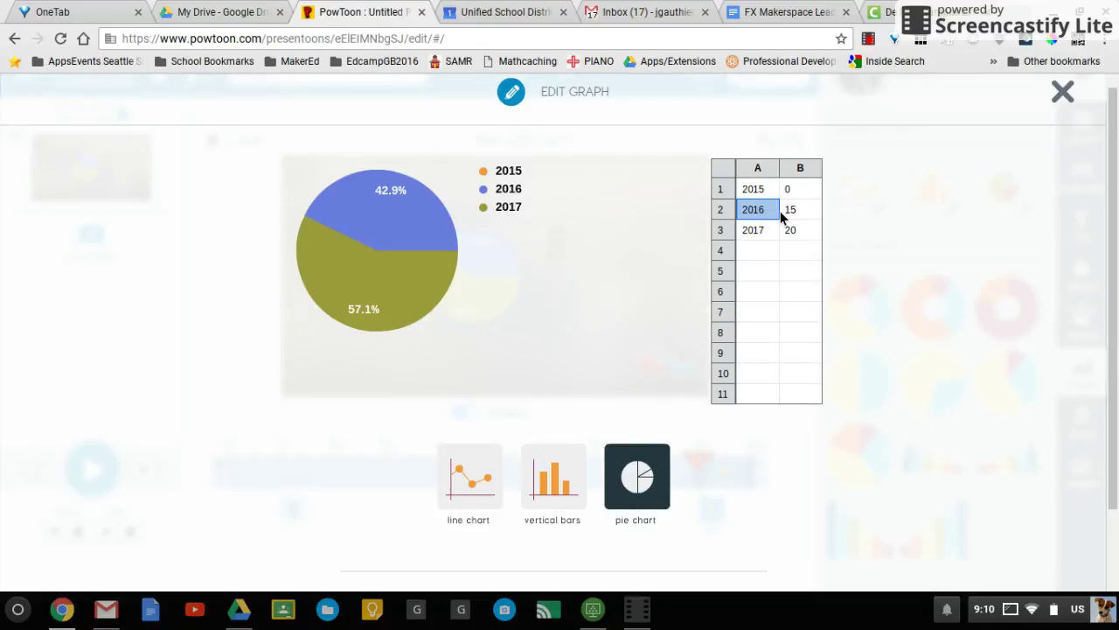
pyautogui.press('Down')
pyautogui.click(798, 196)
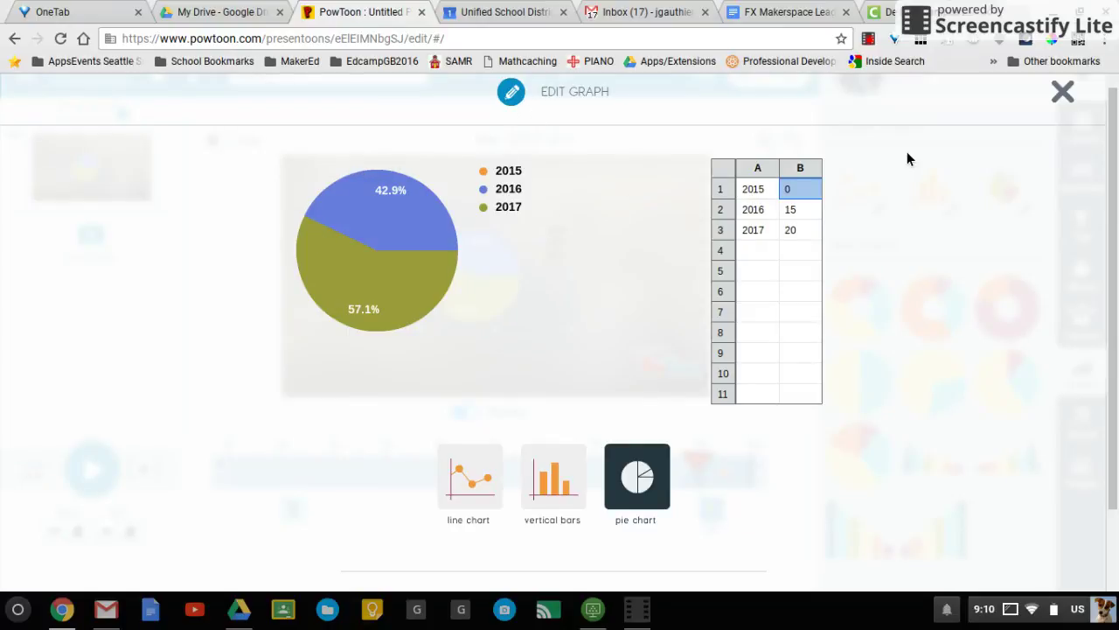
pyautogui.click(1063, 91)
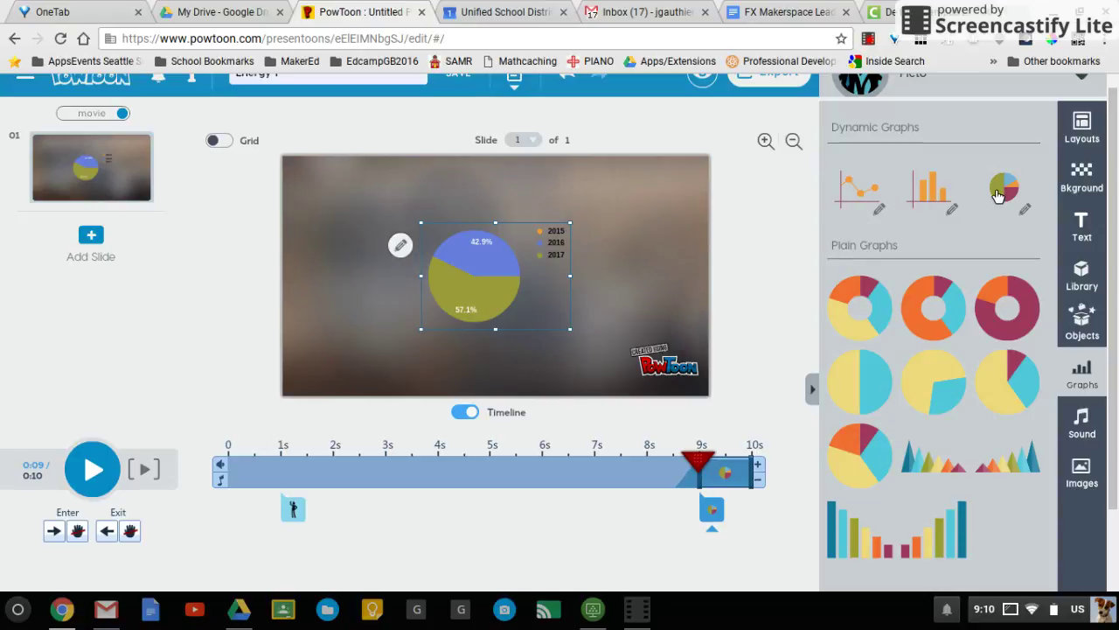
# Browse the Sound and Images panels to view the upload, image search and holder options.
pyautogui.click(1084, 428)
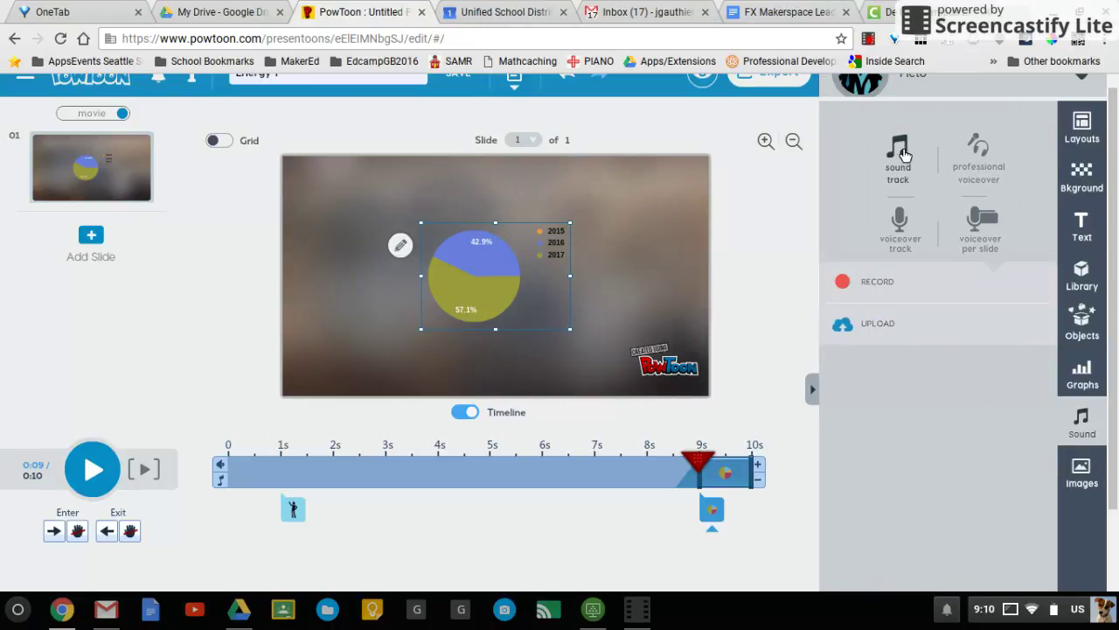
pyautogui.click(1081, 477)
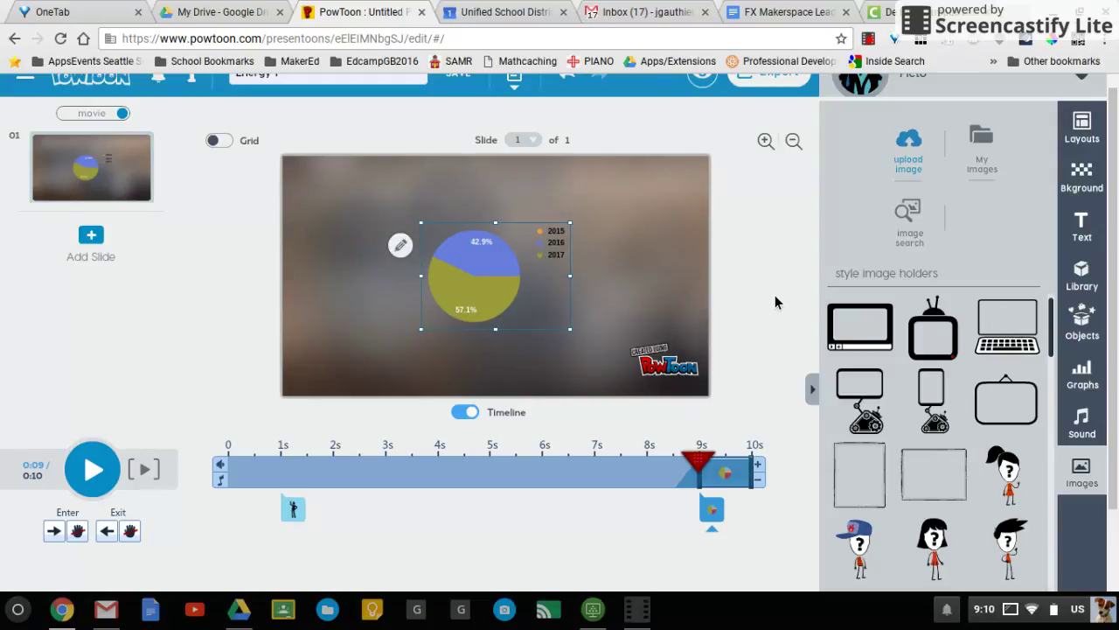
pyautogui.click(758, 91)
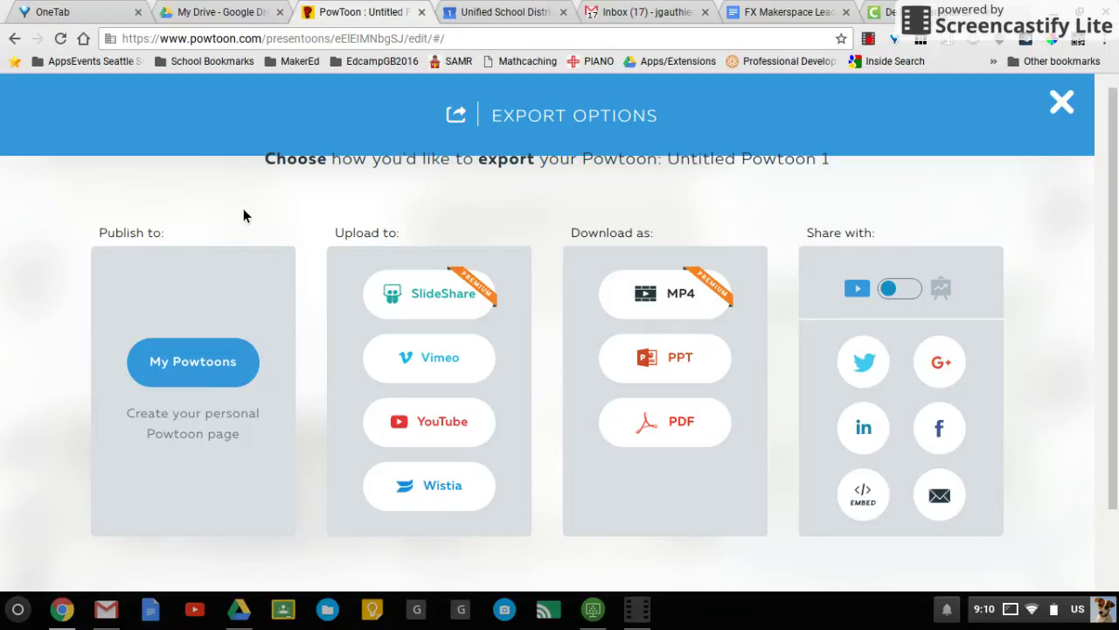
# Publish to My Powtoons with the category set to Education, continuing to the quality step.
pyautogui.click(194, 359)
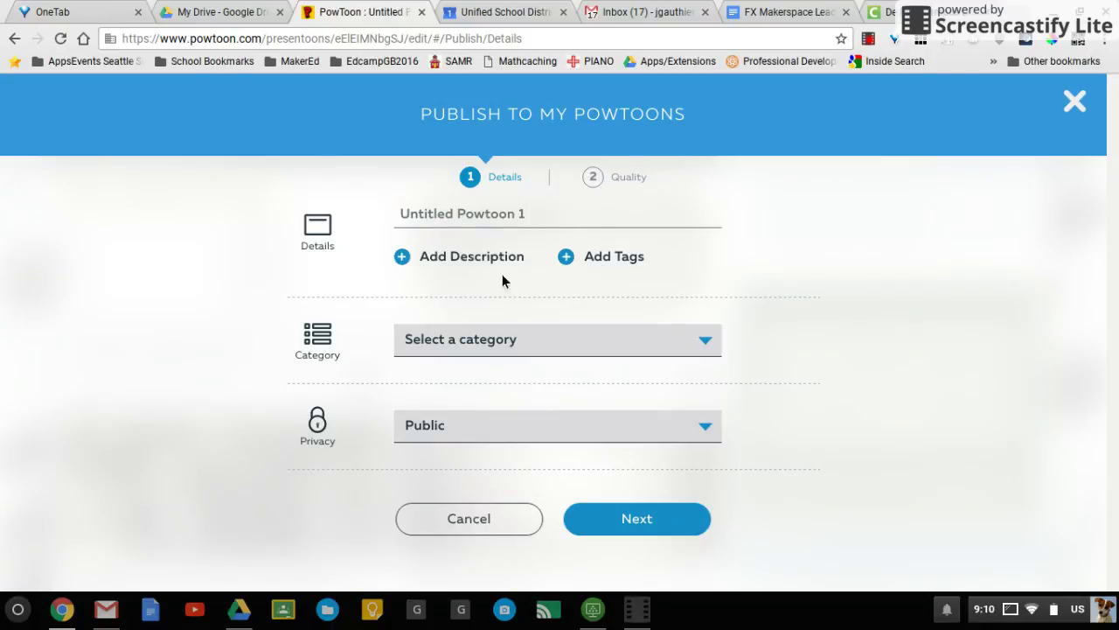
pyautogui.click(437, 339)
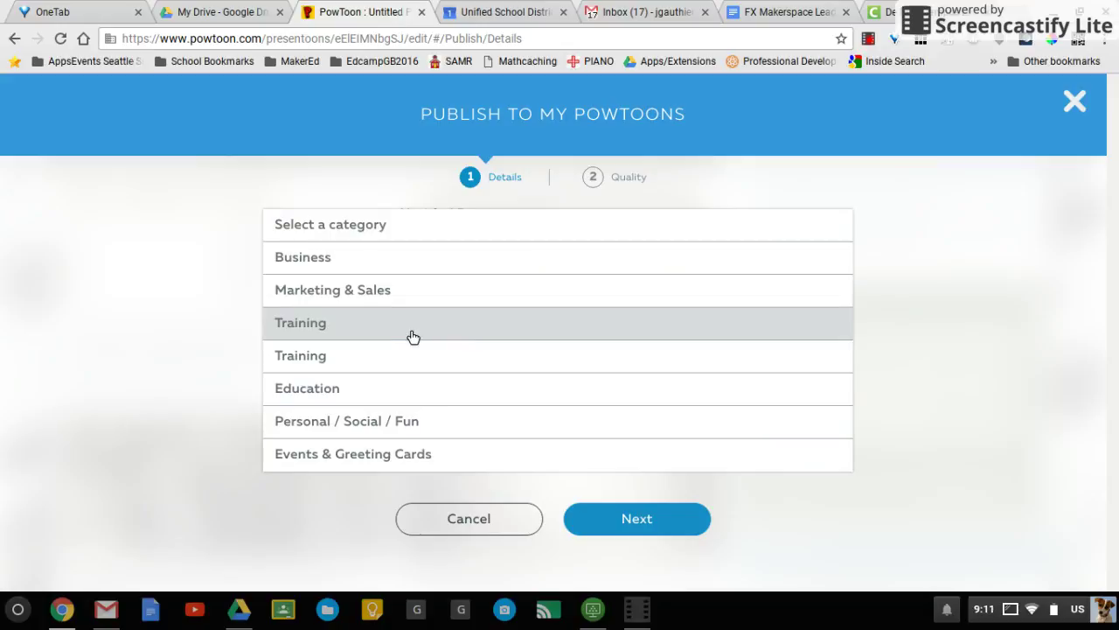
pyautogui.click(363, 394)
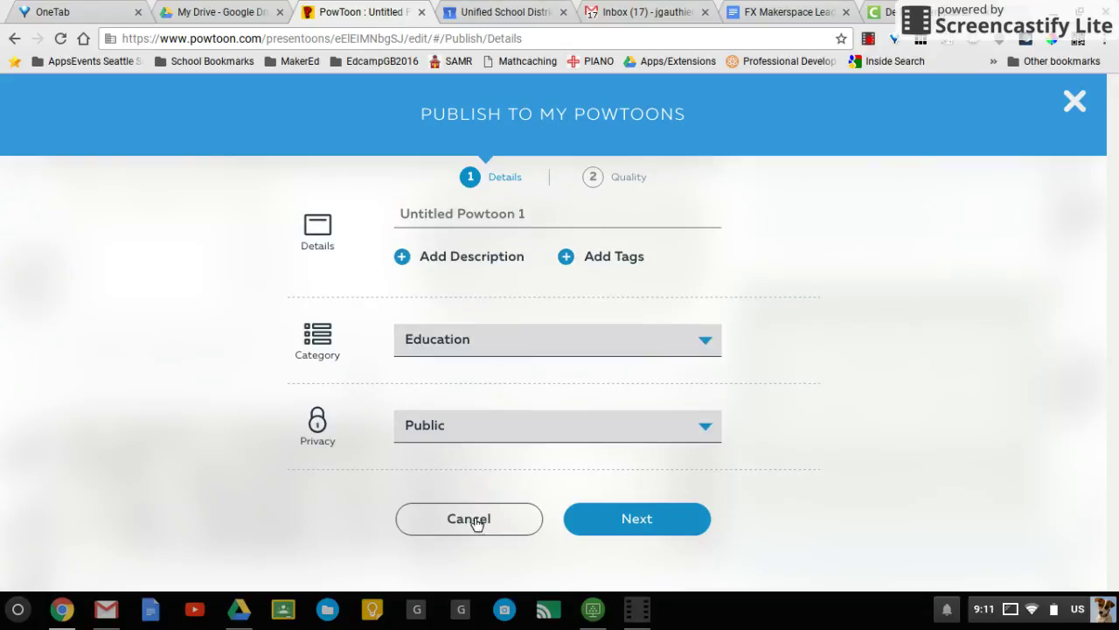
pyautogui.click(651, 520)
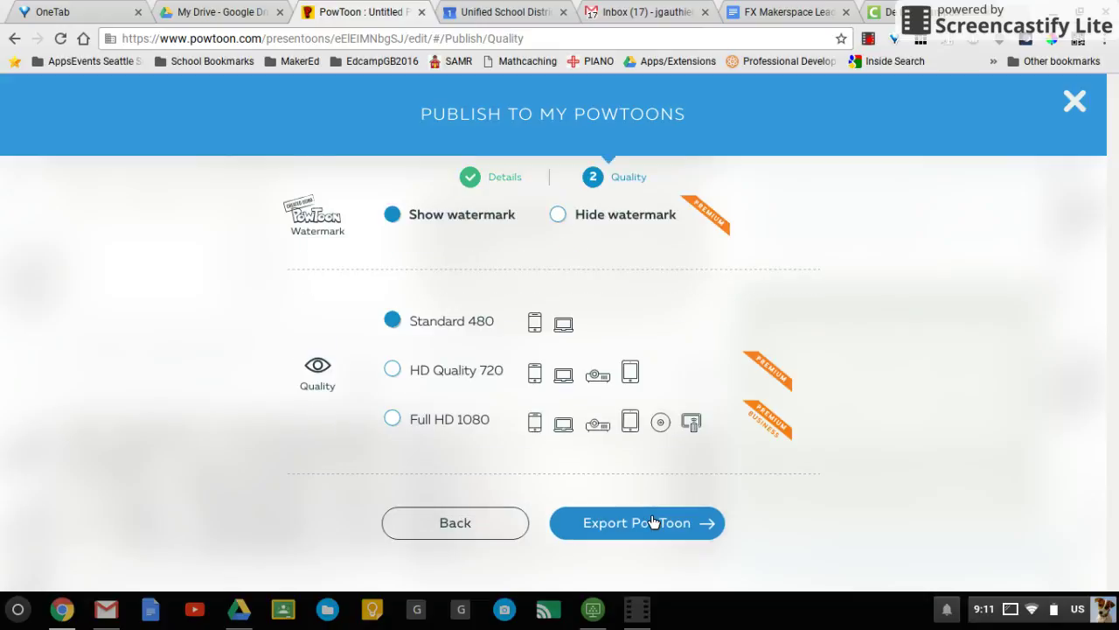
# Export Untitled Powtoon 1 at Standard 480 quality to its online page.
pyautogui.moveTo(386, 256)
pyautogui.click(642, 516)
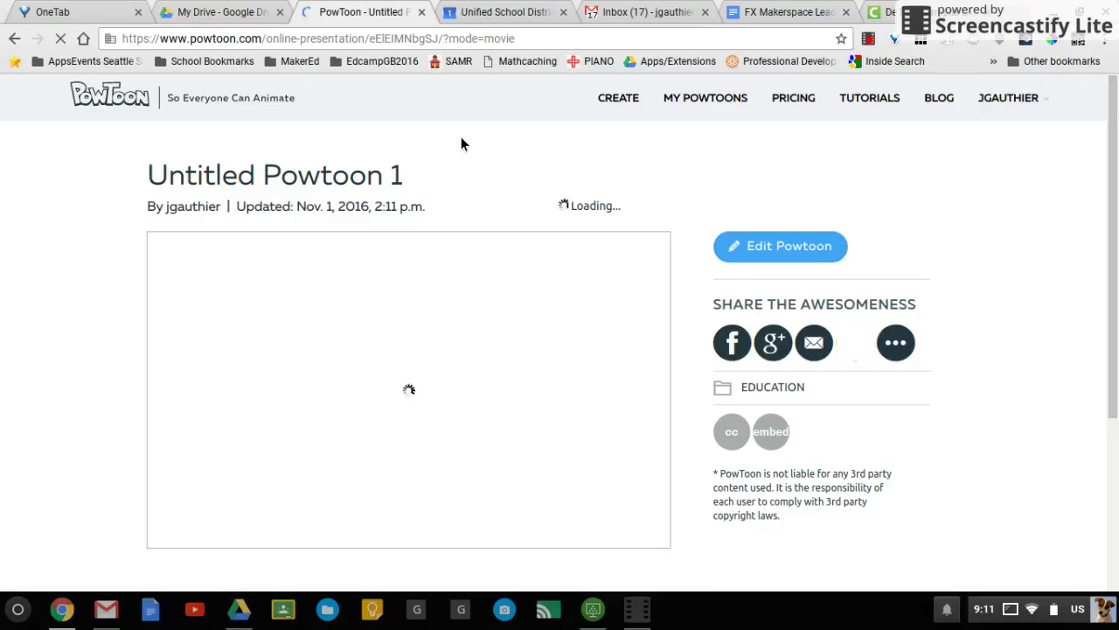
pyautogui.click(393, 38)
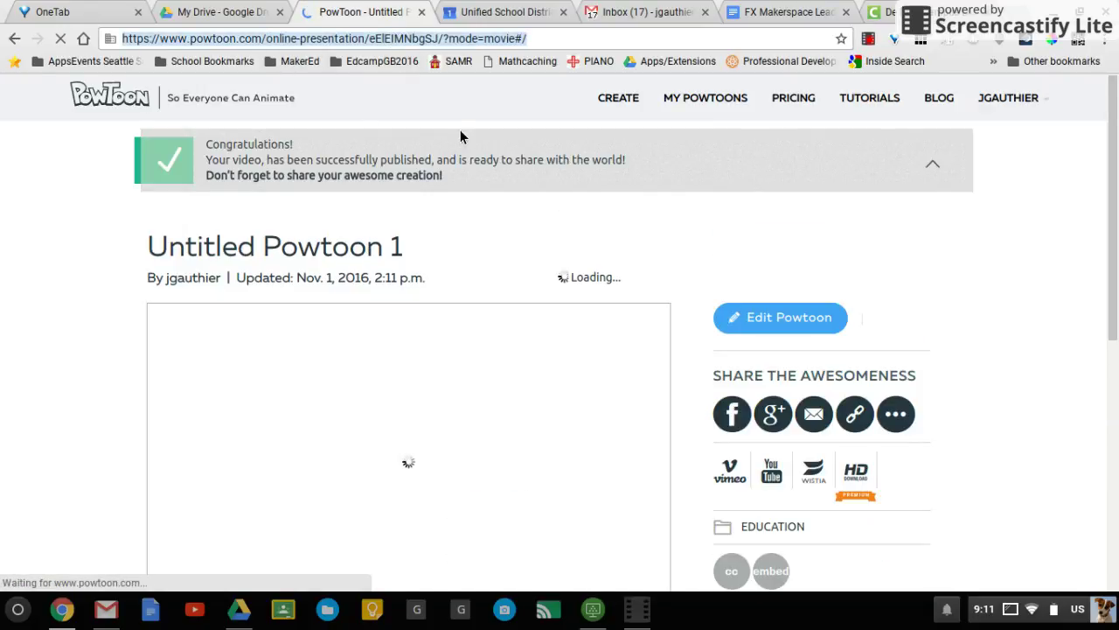
# Copy the published video's share link.
pyautogui.scroll(-3, 745, 315)
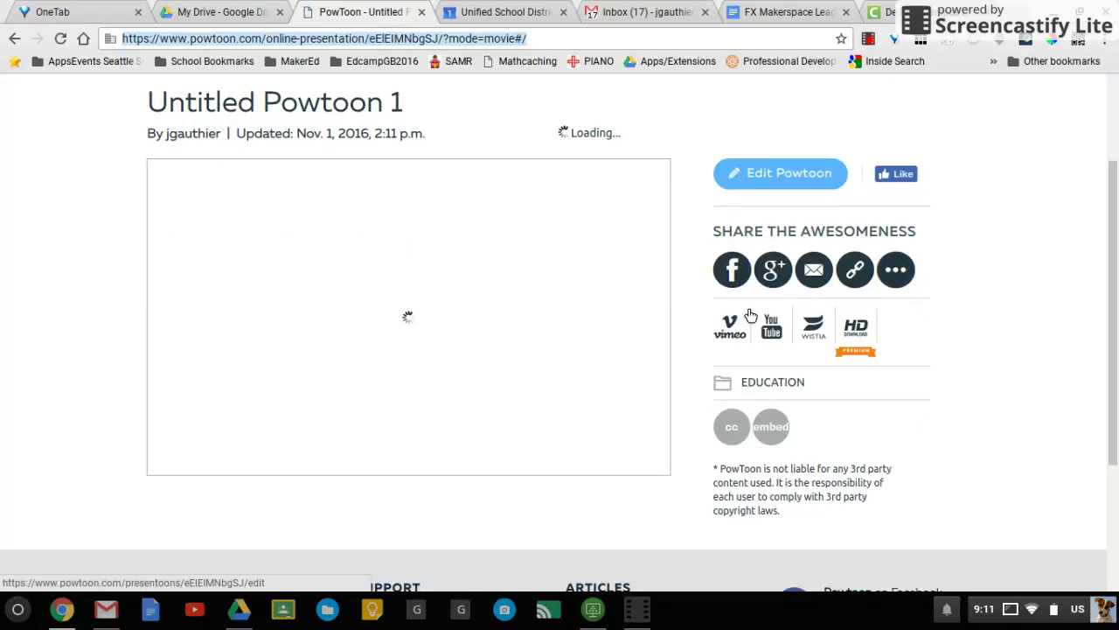
pyautogui.click(860, 276)
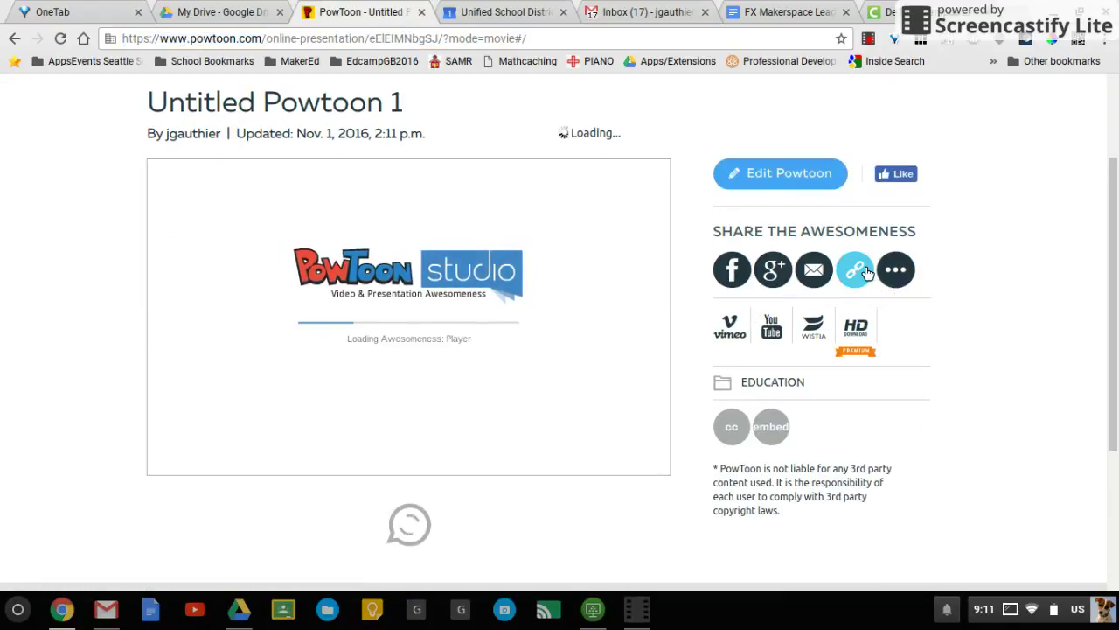
pyautogui.click(864, 272)
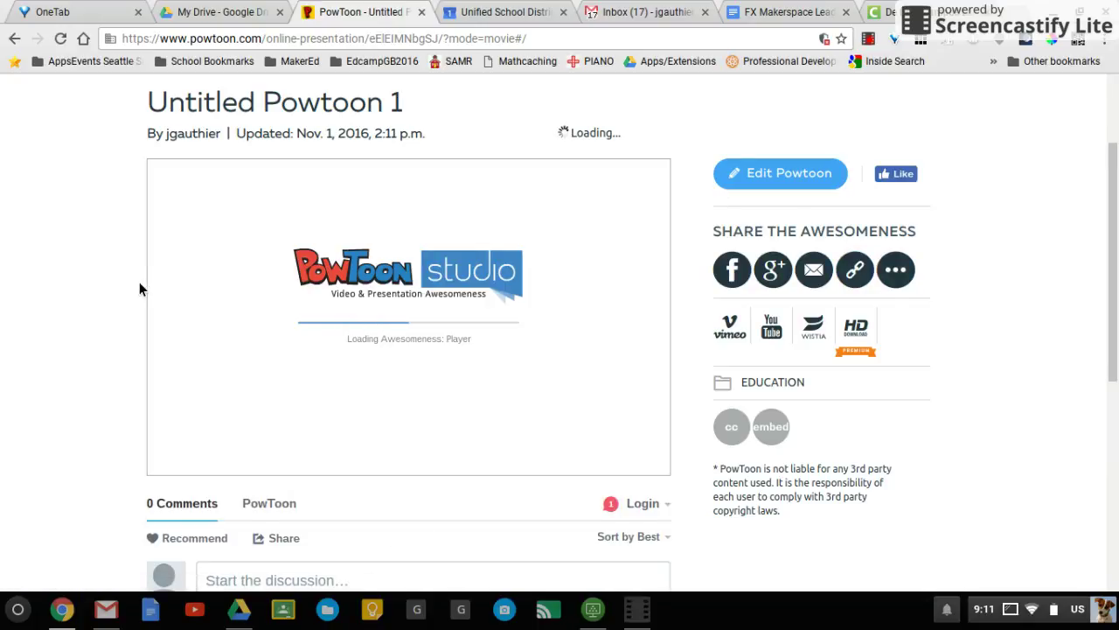
pyautogui.scroll(-1, 139, 282)
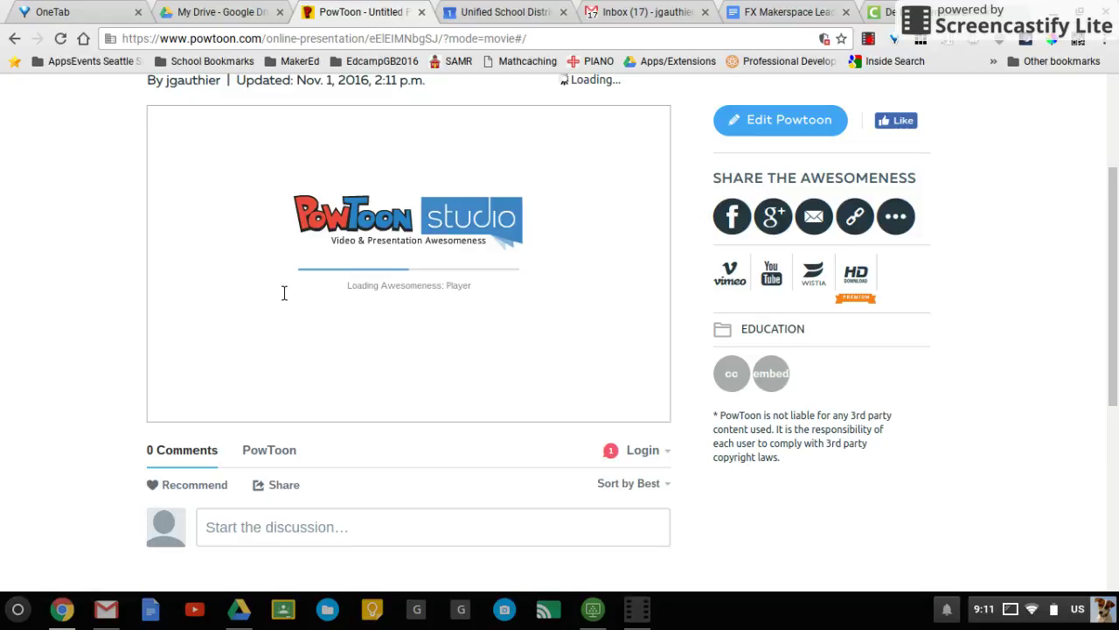
# Play Untitled Powtoon 1 in the online player through to its 0:10 end screen.
pyautogui.click(874, 42)
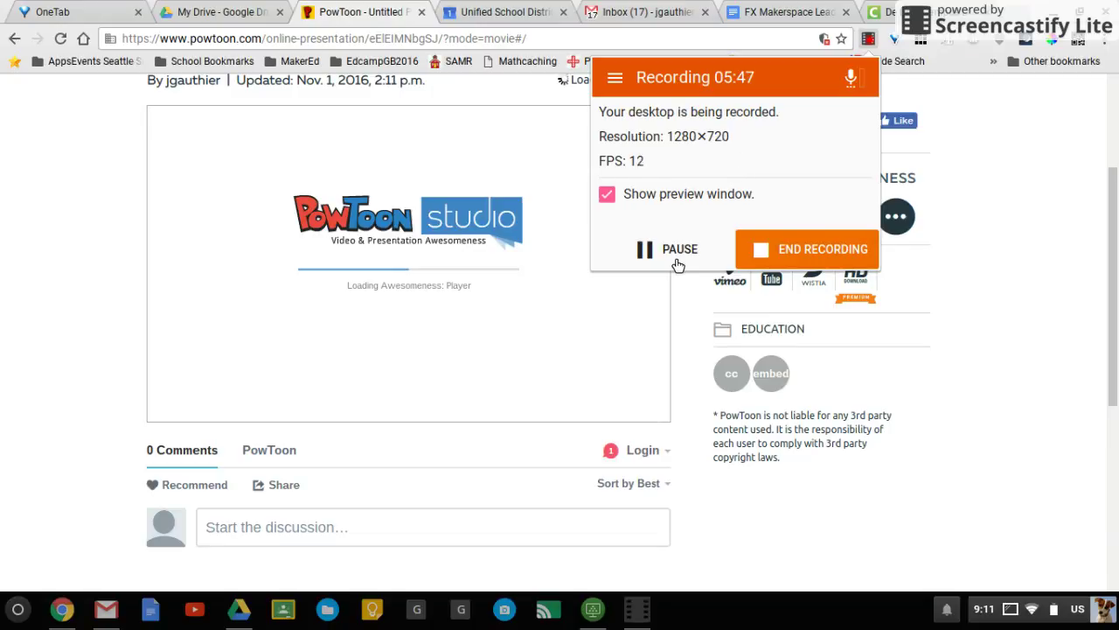
pyautogui.click(170, 410)
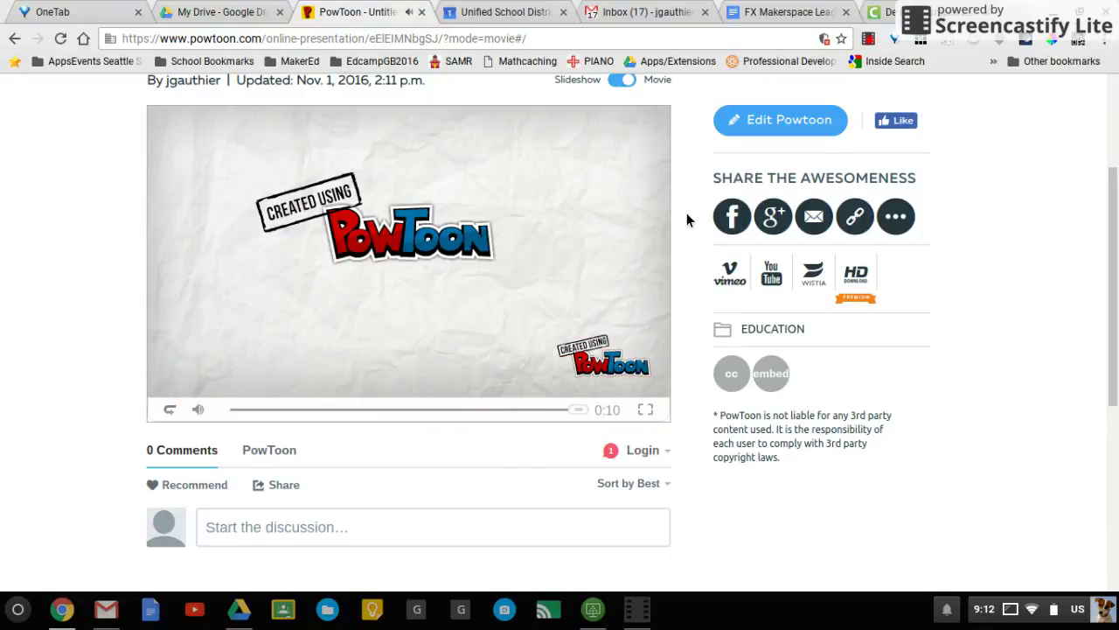
pyautogui.scroll(1, 686, 219)
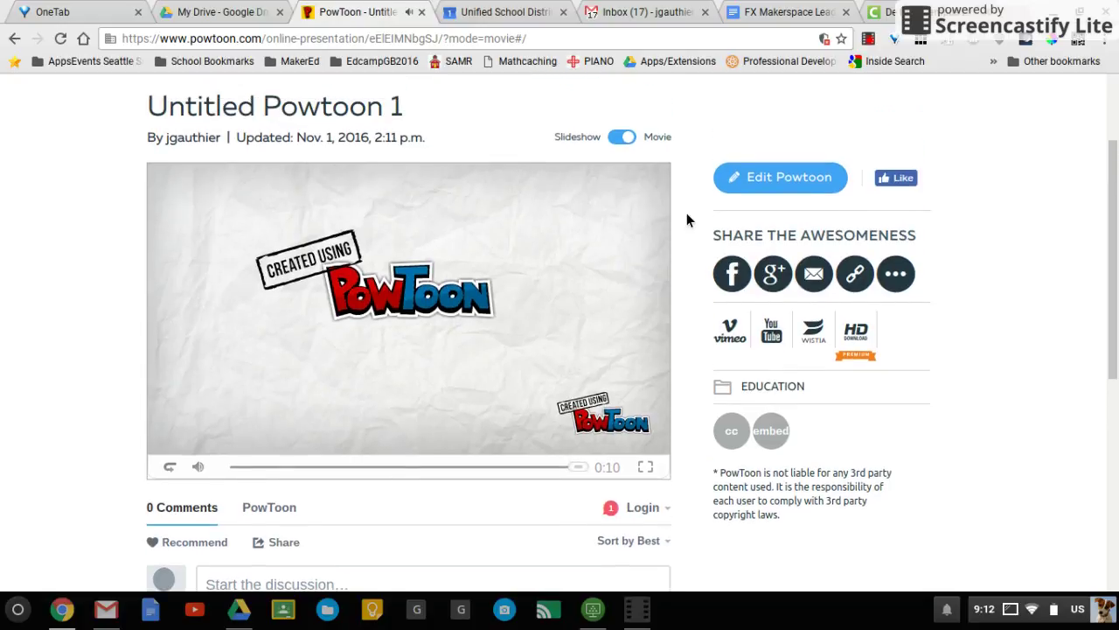